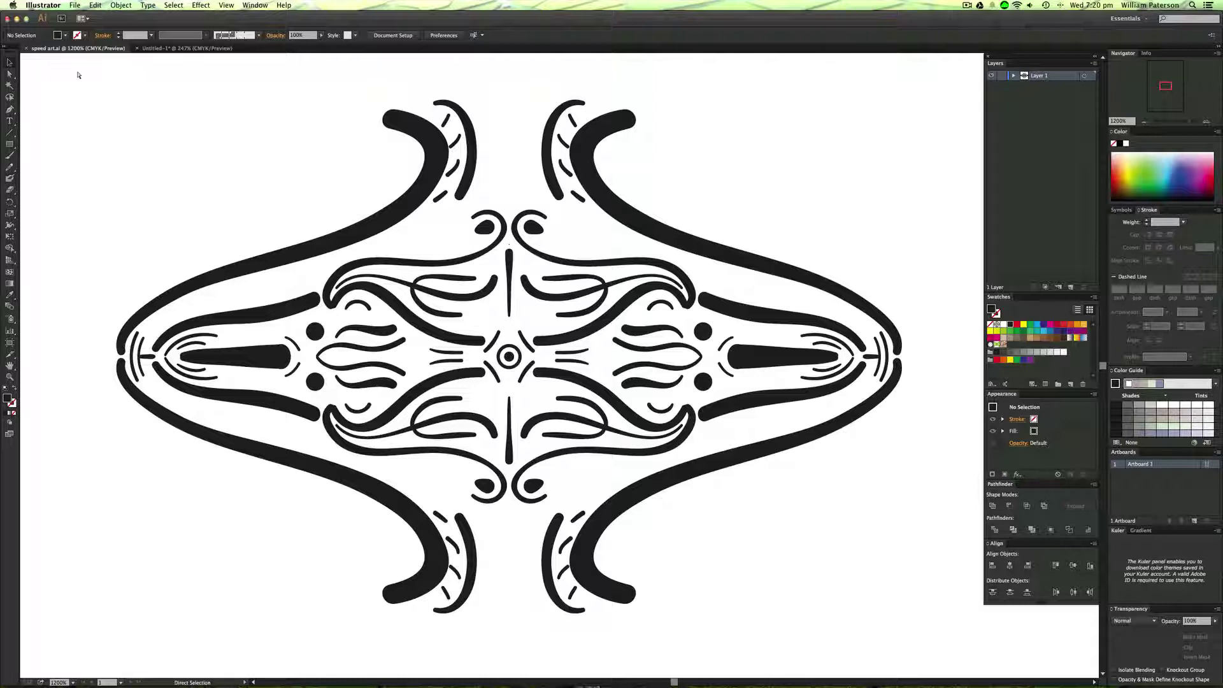
Step: Examine the finished symmetrical line ornament as a whole and up close, selecting its parts and deselecting them again
key(super+minus)
key(super+minus)
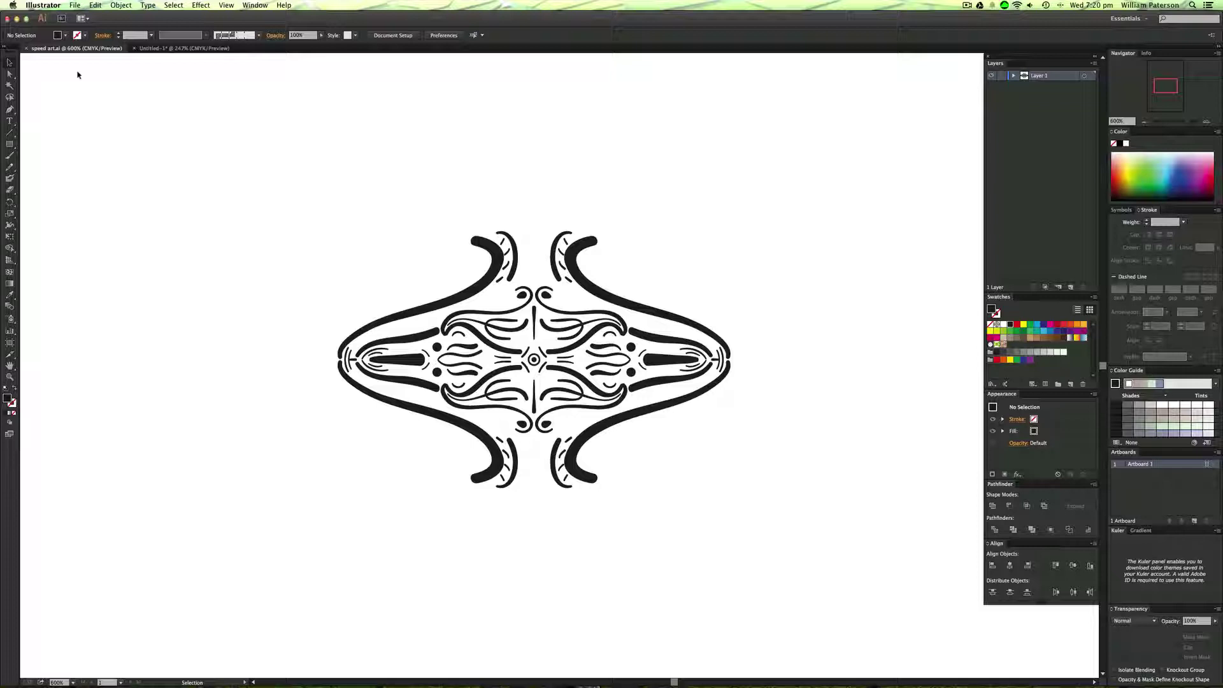
drag(697, 221, 383, 487)
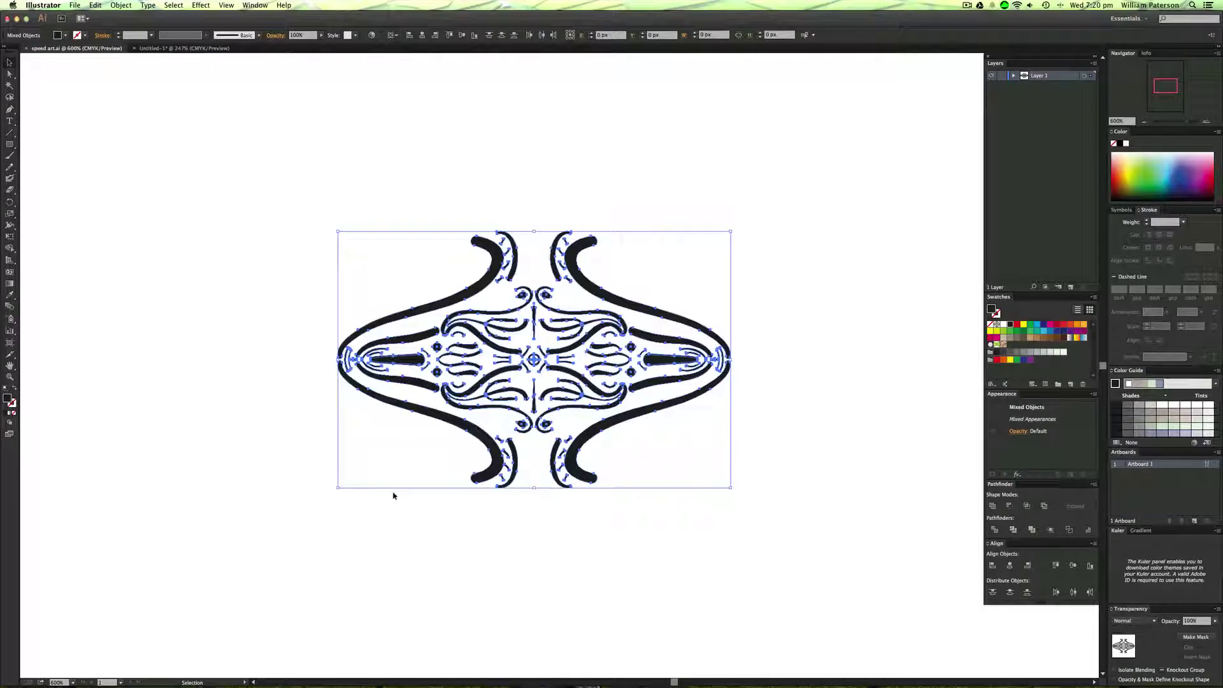
drag(334, 551, 726, 286)
drag(720, 219, 314, 482)
drag(681, 460, 316, 260)
drag(350, 242, 780, 471)
click(780, 471)
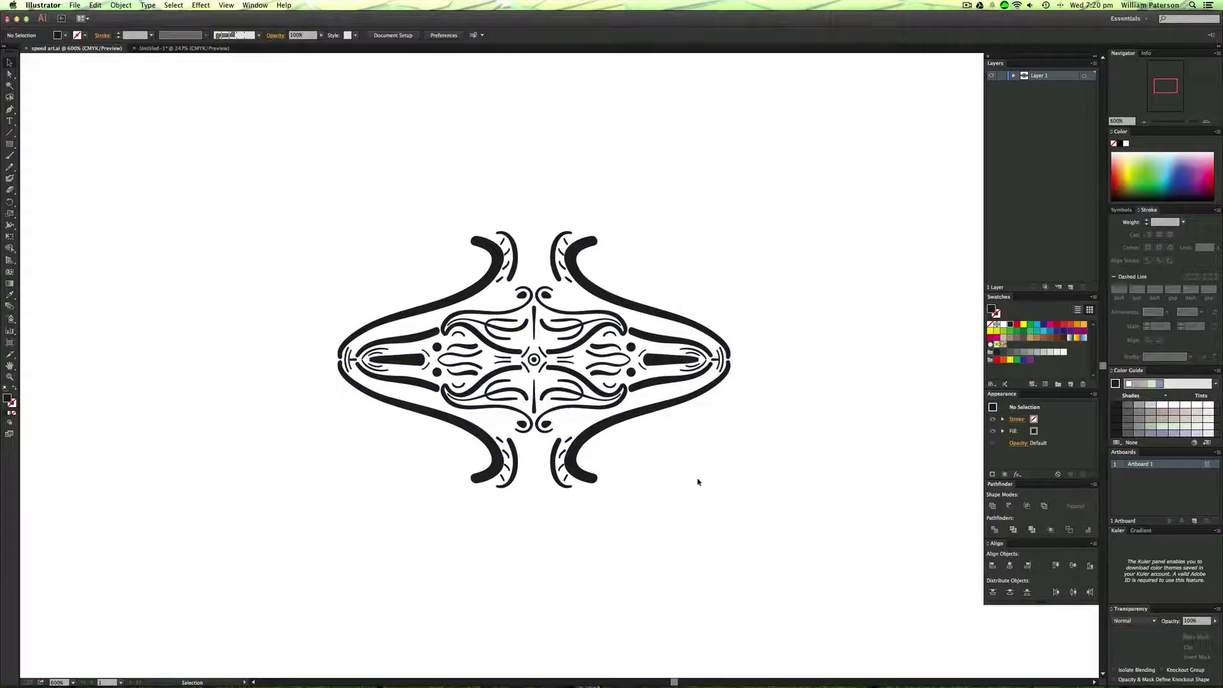
key(super+equal)
key(super+equal)
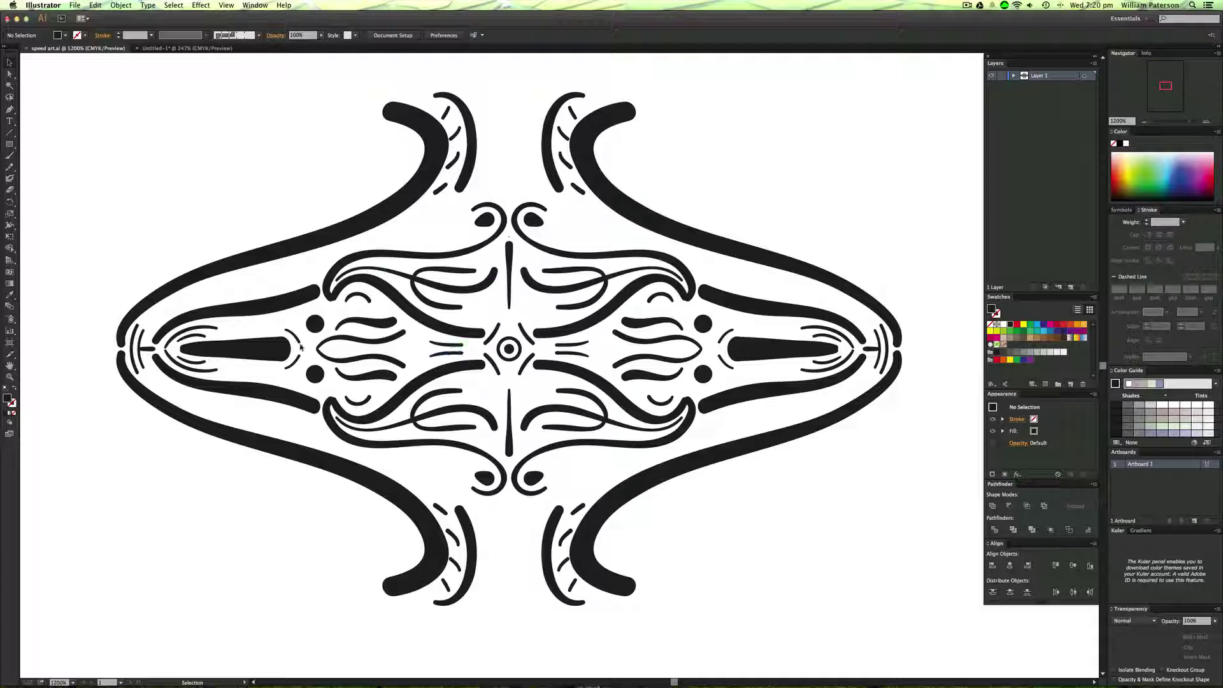
Step: Show the centre guides over the ornament to check its upper-left quarter, hide them, and switch to the untitled document
key(super+semicolon)
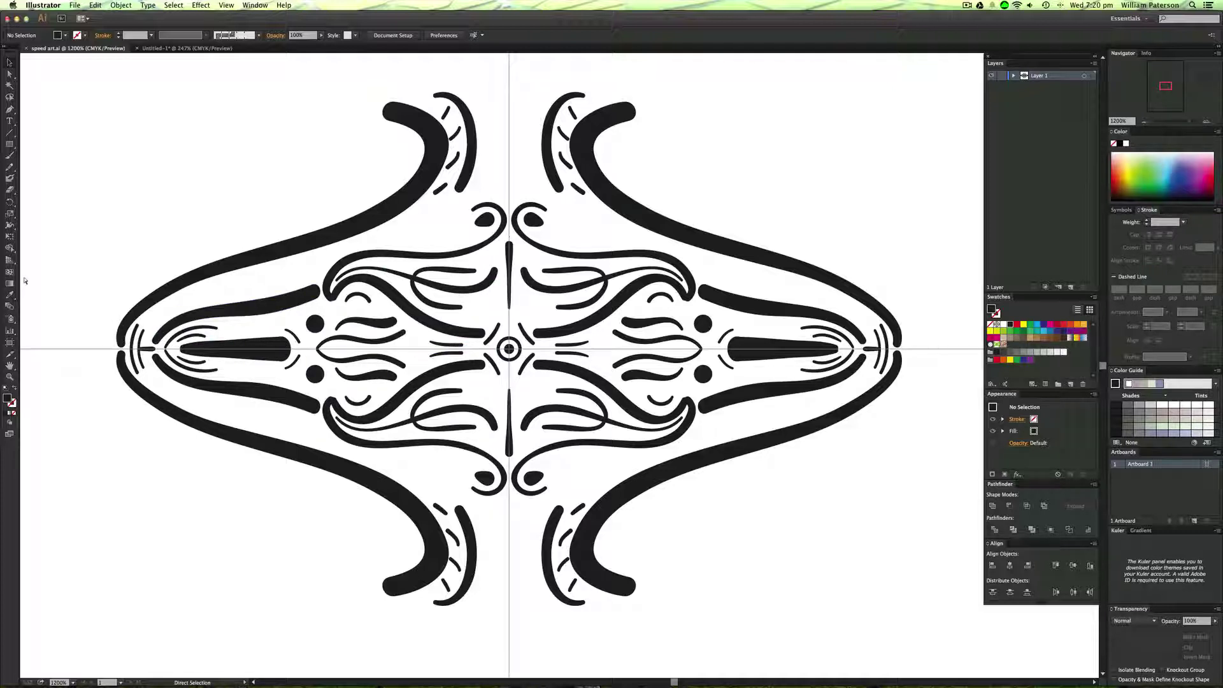
key(v)
drag(298, 145, 486, 350)
click(110, 158)
drag(74, 112, 325, 145)
key(super+;)
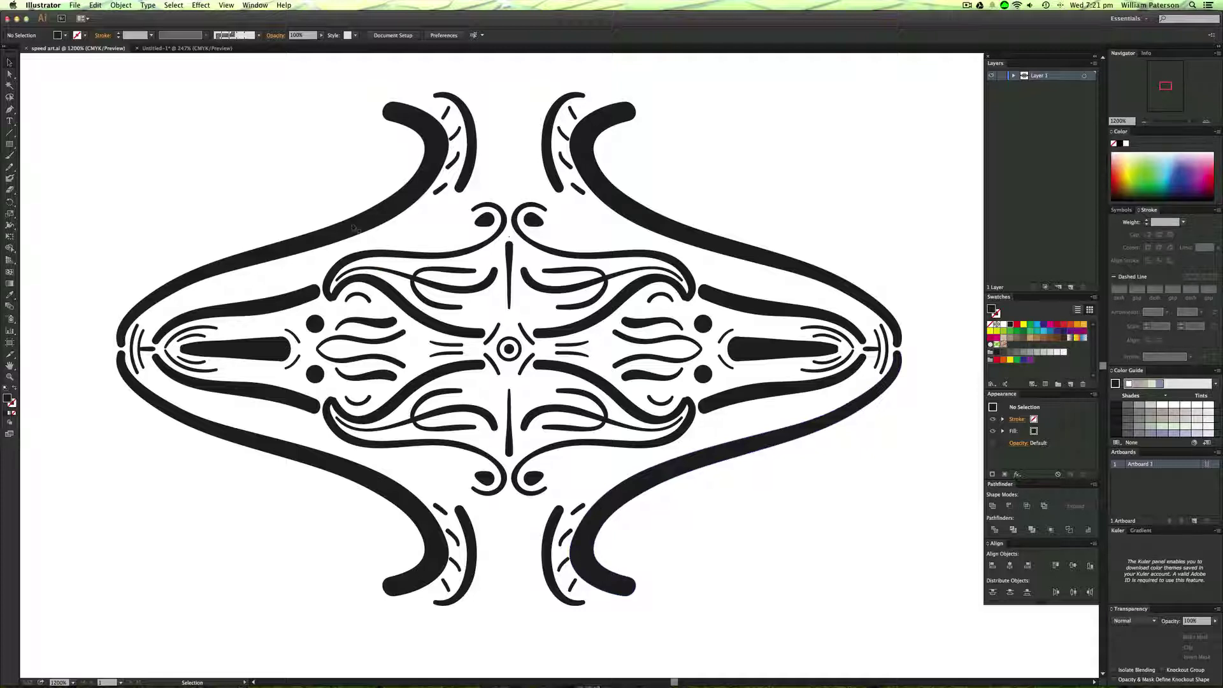
click(208, 49)
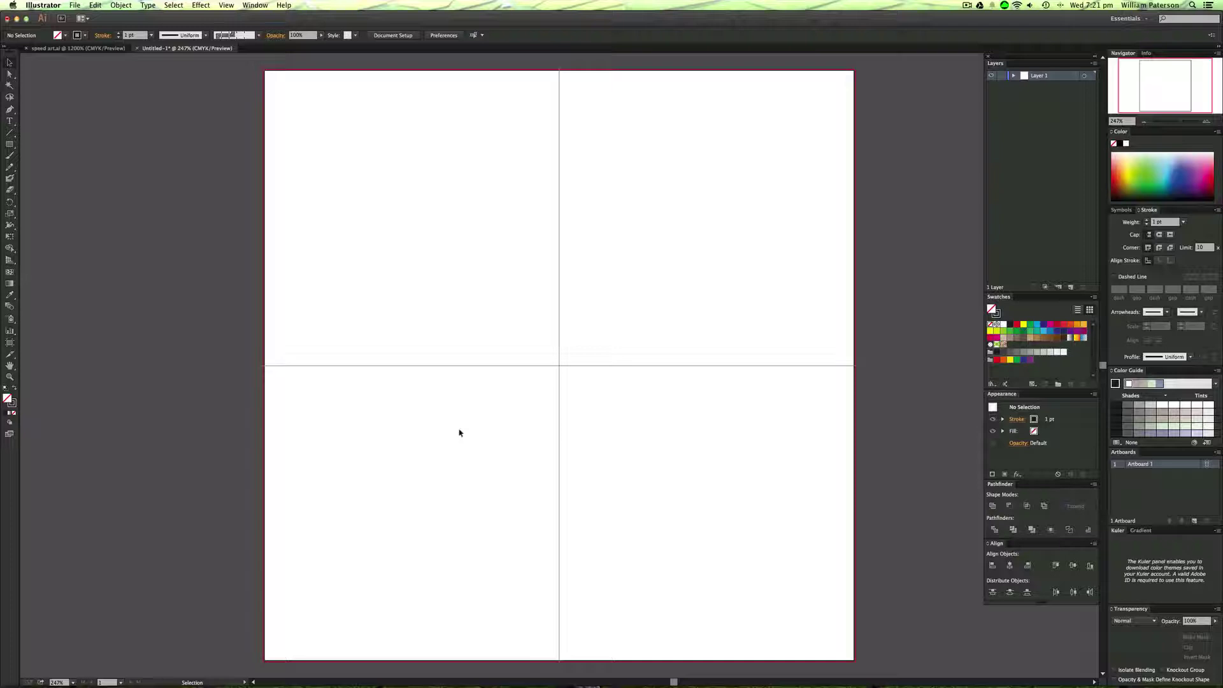
Step: Try out the Blob Brush with loose looping scribbles across the blank artboard and undo them
mouse_move(680, 320)
mouse_down()
mouse_move(388, 436)
mouse_move(580, 361)
mouse_move(721, 324)
mouse_up()
key(shift+b)
mouse_move(455, 160)
mouse_down()
mouse_move(676, 314)
mouse_move(606, 453)
mouse_up()
mouse_move(548, 546)
mouse_down()
mouse_move(454, 326)
mouse_move(524, 154)
mouse_up()
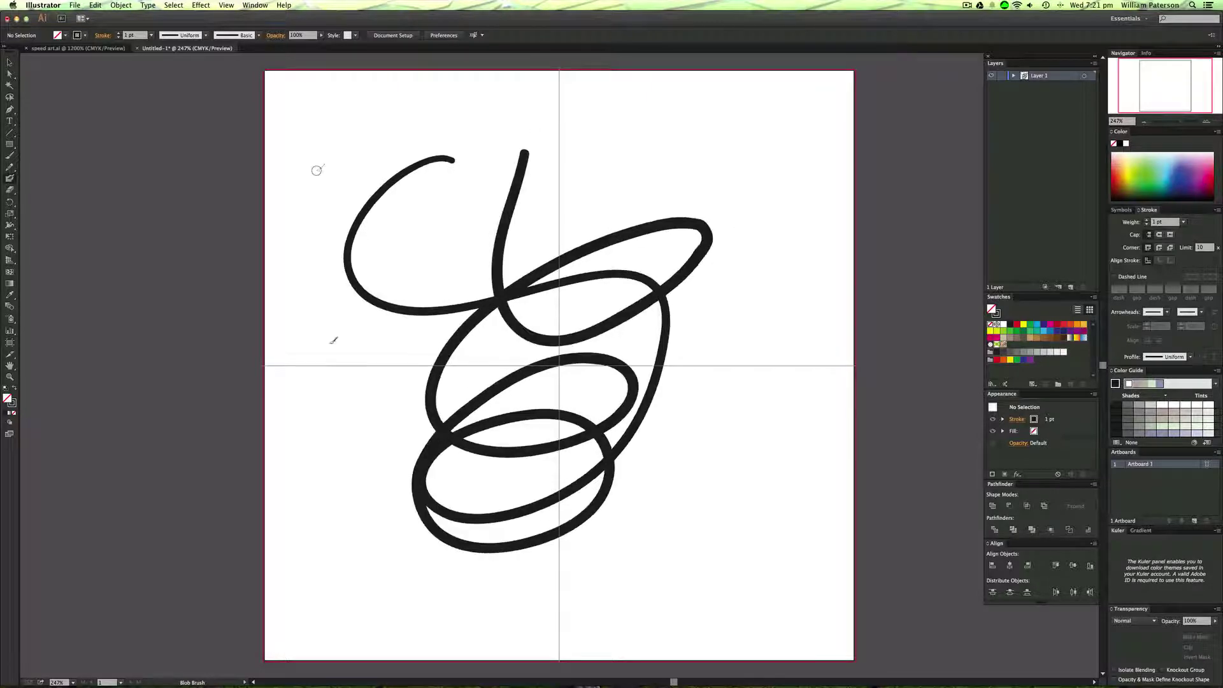
key(v)
key(super+z)
mouse_move(458, 291)
mouse_down()
mouse_move(524, 317)
mouse_move(599, 620)
mouse_move(588, 621)
mouse_up()
key(super+z)
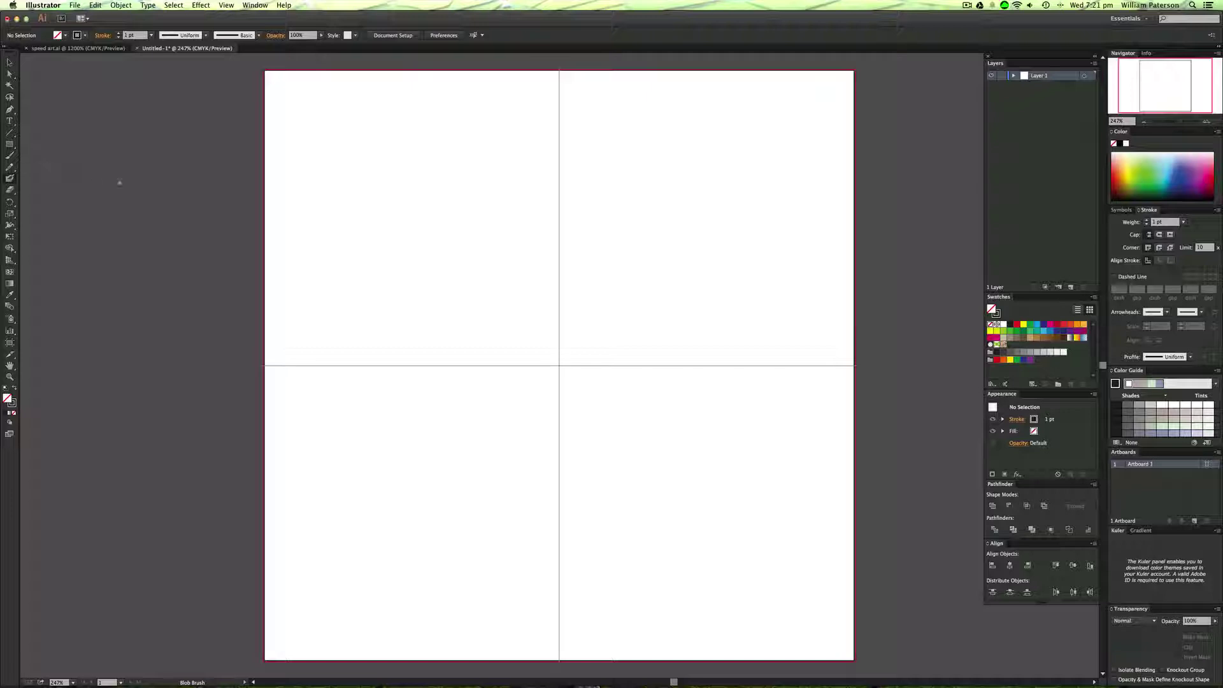
Step: Configure the Blob Brush with a size of 8 pt controlled by Pressure and a variation of 8 pt
double_click(11, 179)
drag(594, 171, 590, 190)
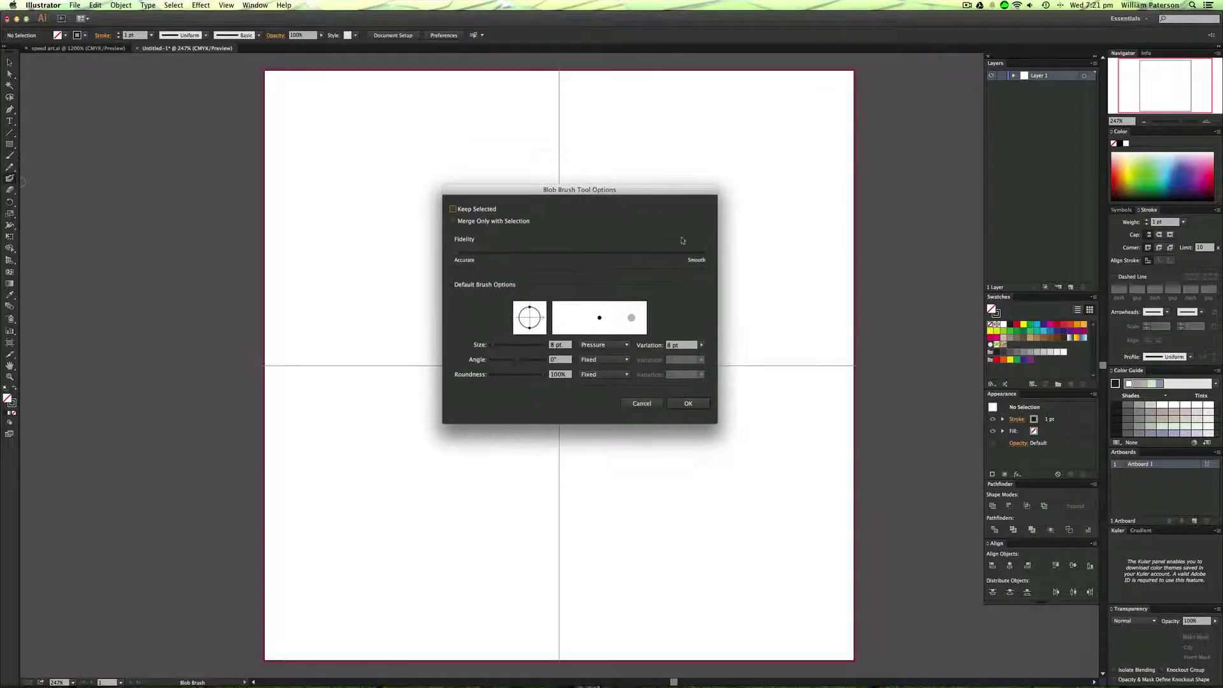
click(452, 254)
click(623, 346)
click(604, 376)
click(702, 346)
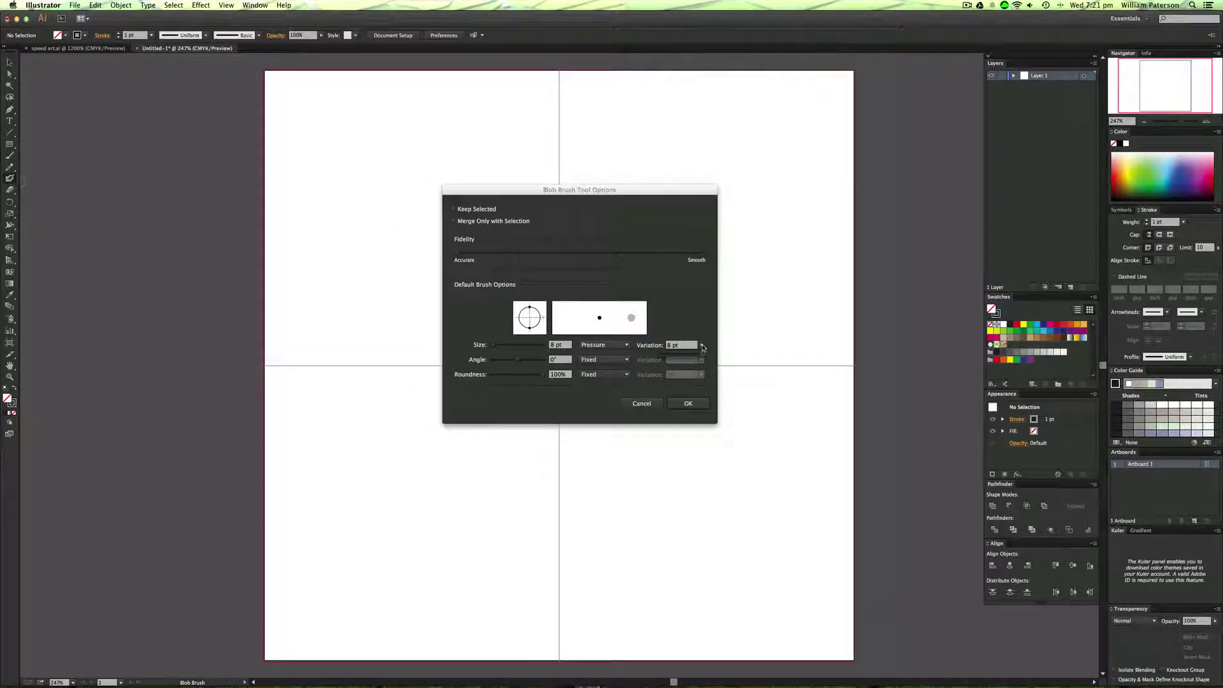
click(702, 338)
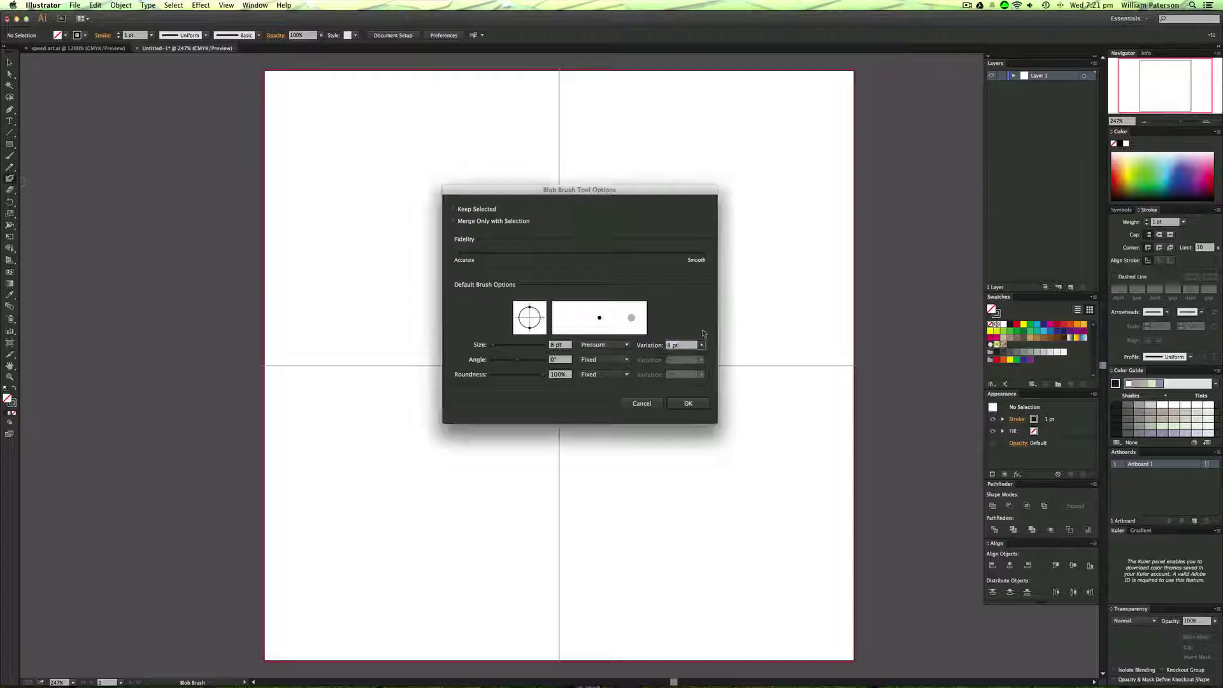
click(701, 345)
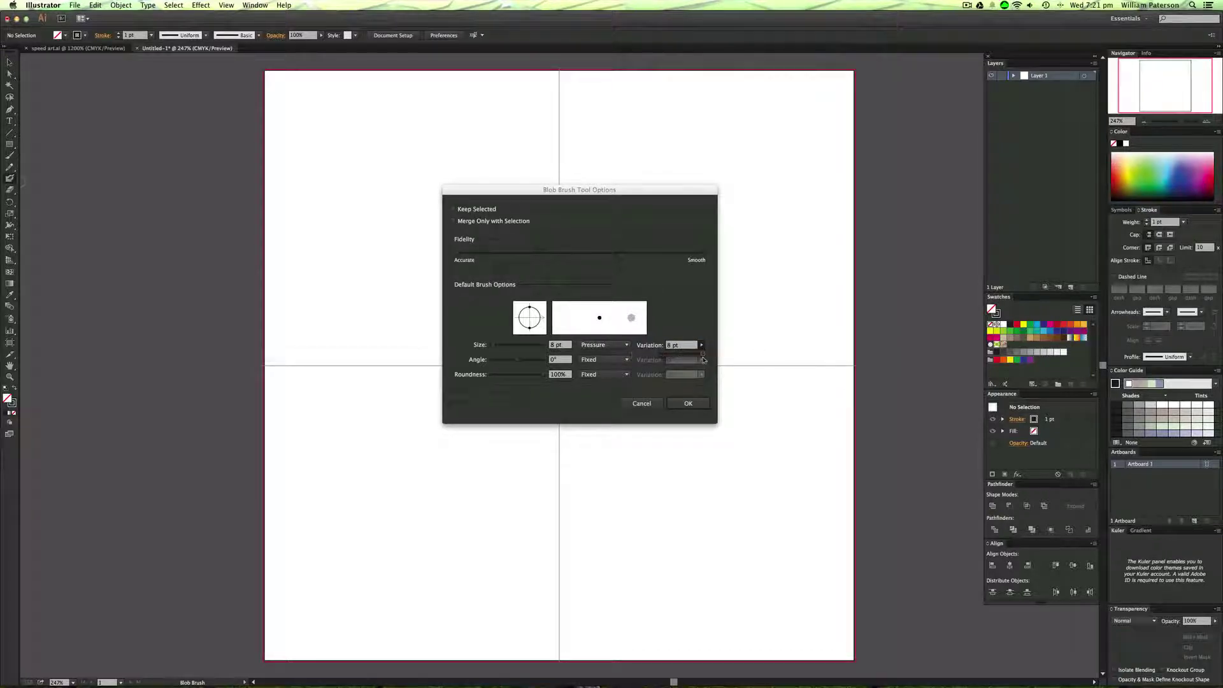
click(668, 356)
click(702, 347)
click(695, 358)
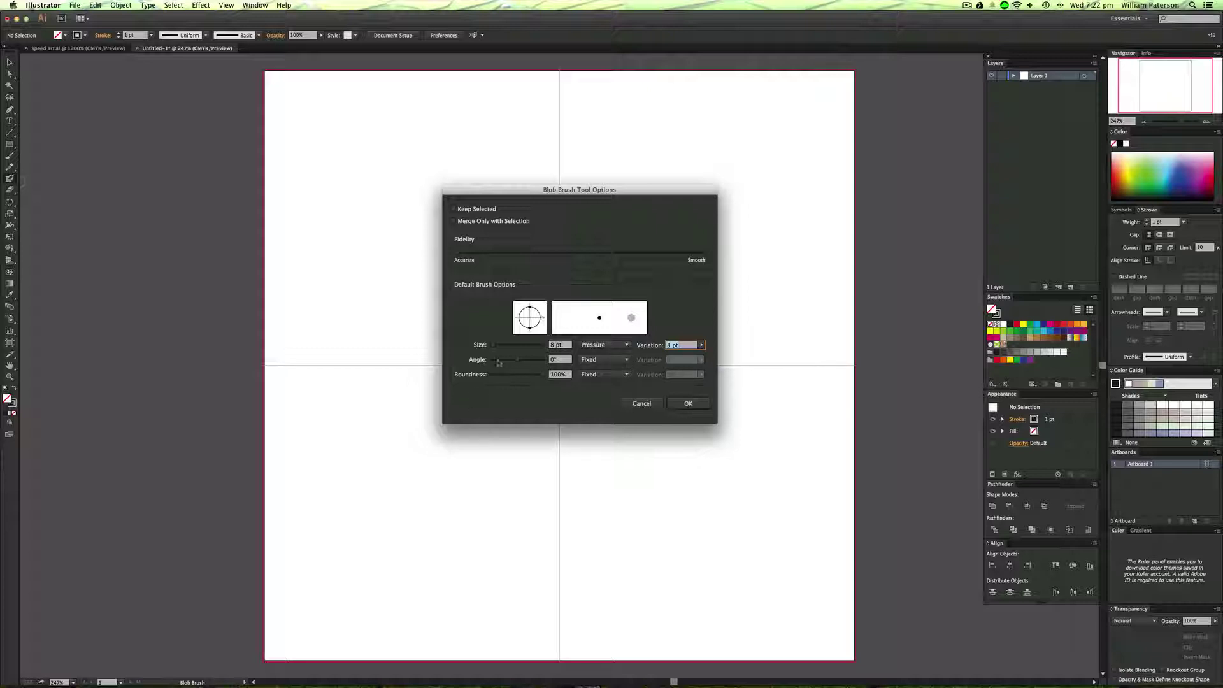
click(699, 402)
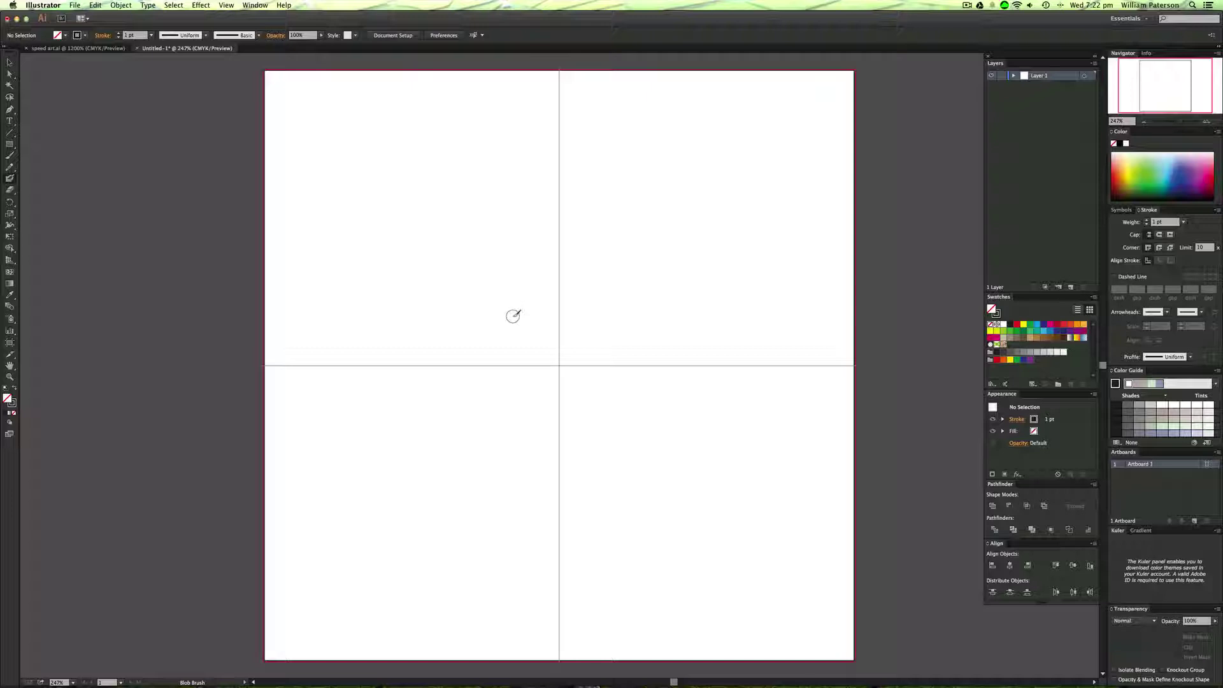
Step: Try a test stroke near the guide intersection and undo it
key(super+plus)
key(super+plus)
key(super+plus)
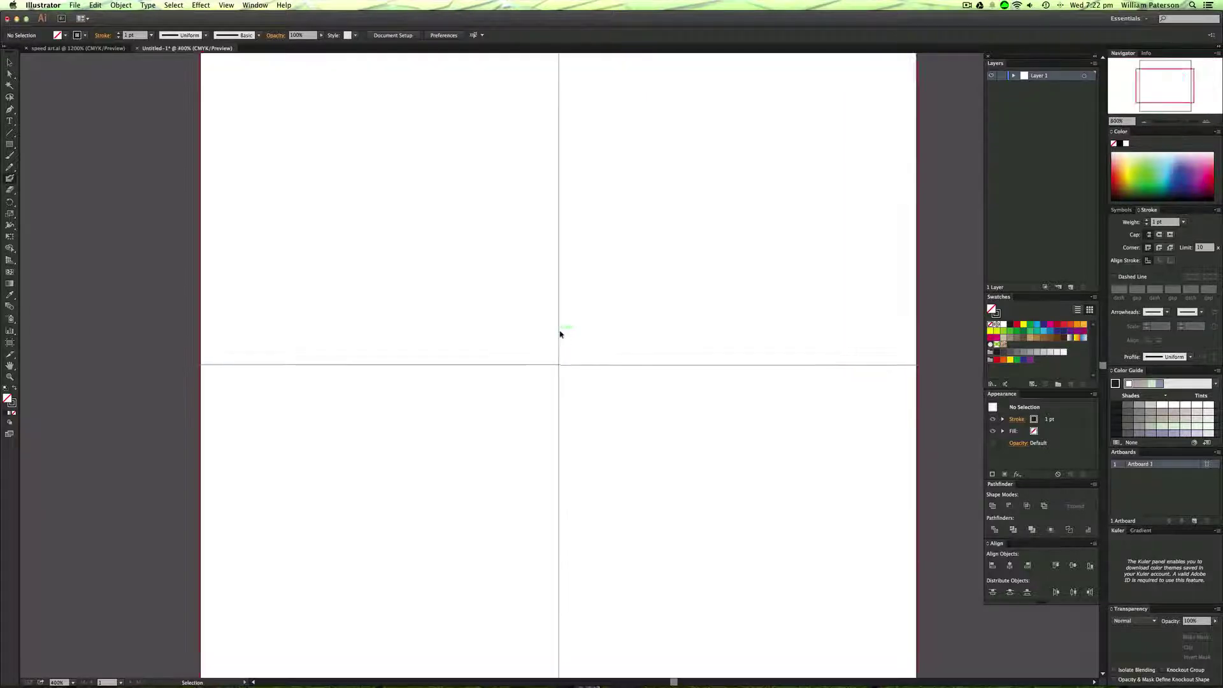
key(super+plus)
drag(354, 407, 316, 450)
mouse_move(451, 352)
mouse_down()
mouse_move(539, 305)
mouse_move(690, 326)
mouse_up()
key(super+z)
Step: Adjust the Blob Brush tip size, trying larger and smaller tips and settling on a larger one
key(bracketright)
key(bracketright)
key(bracketright)
key(bracketright)
key(bracketright)
key(bracketleft)
key(bracketleft)
key(bracketleft)
key(bracketleft)
key(bracketleft)
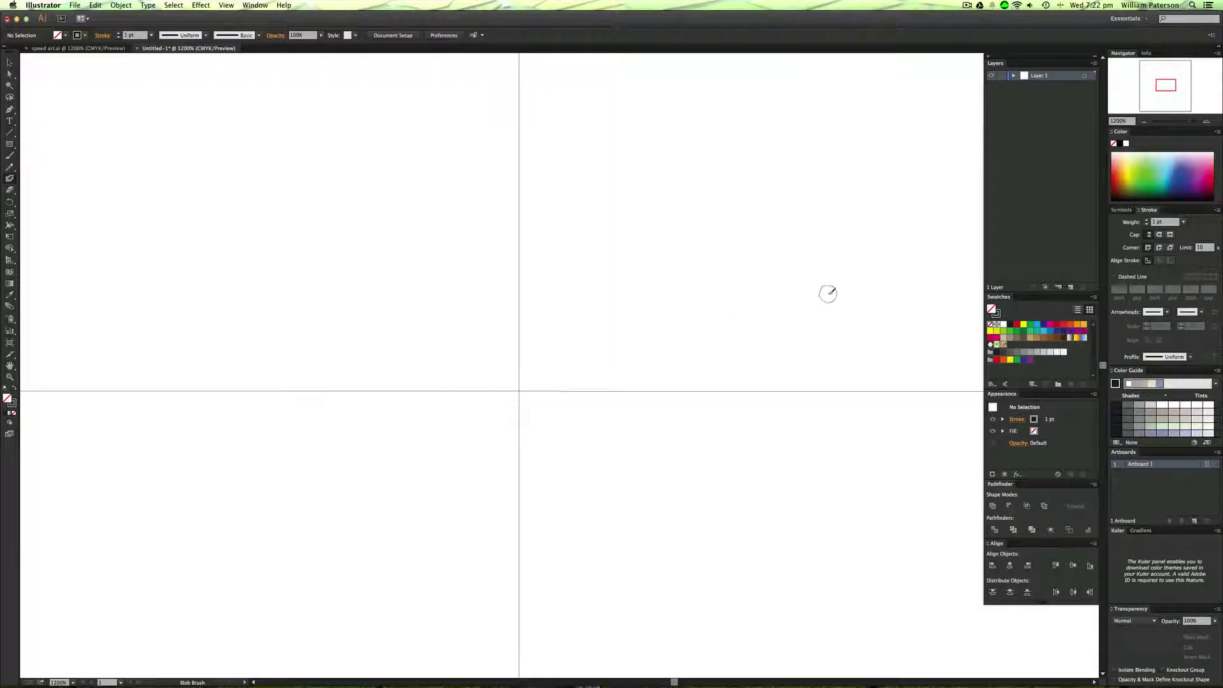
key(bracketright)
key(bracketright)
key(bracketright)
key(bracketright)
key(super+minus)
key(super+minus)
key(super+minus)
key(super+minus)
key(super+minus)
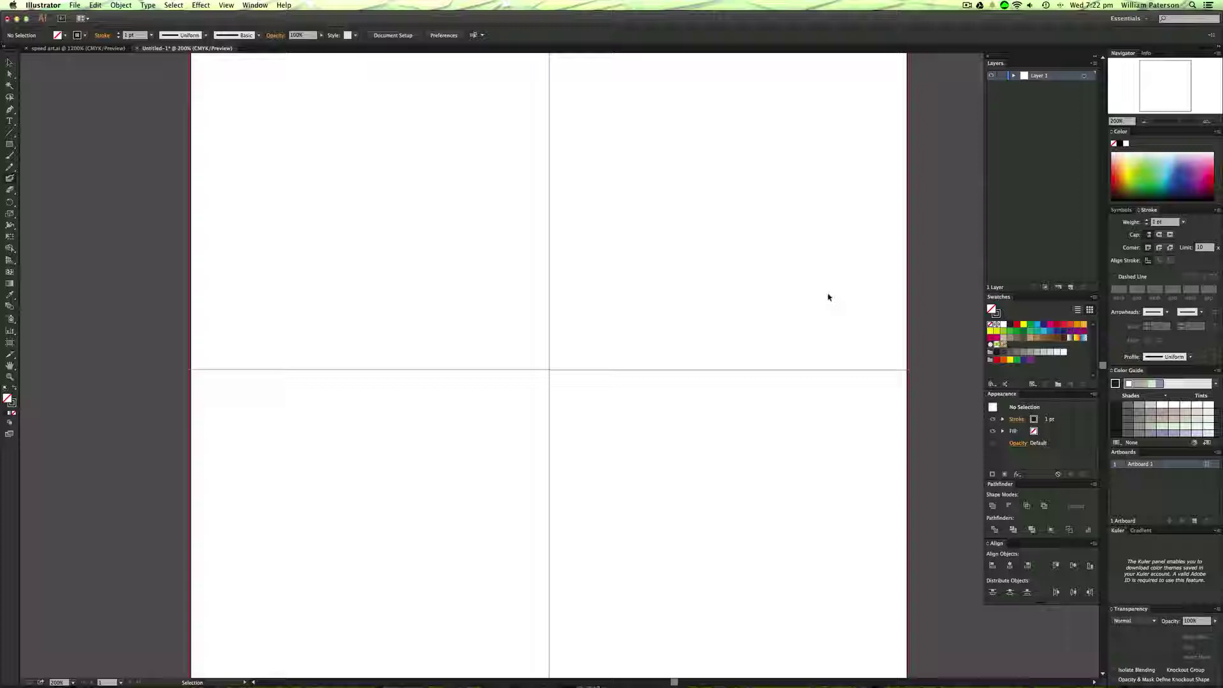
key(super+plus)
key(super+plus)
key(super+plus)
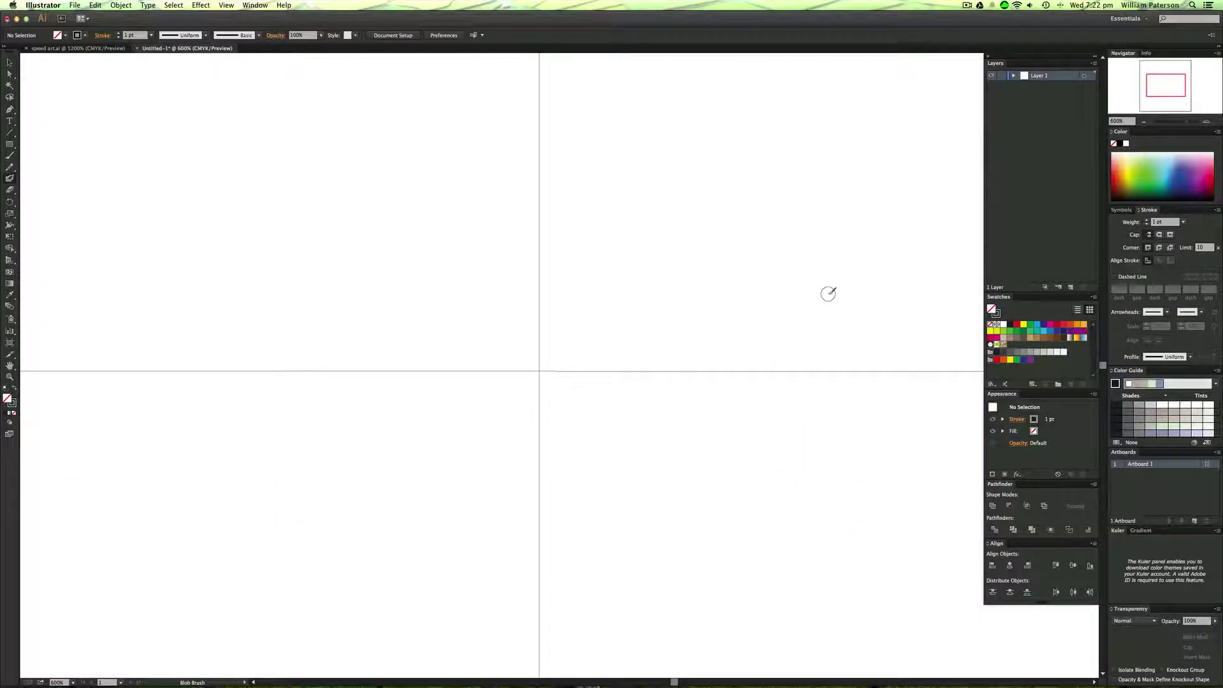
Step: Try several freehand curves with the Blob Brush starting at the guide intersection, undoing each one
mouse_move(540, 365)
mouse_down()
mouse_move(733, 270)
mouse_move(538, 372)
mouse_move(618, 306)
mouse_move(892, 258)
mouse_move(659, 154)
mouse_up()
key(super+z)
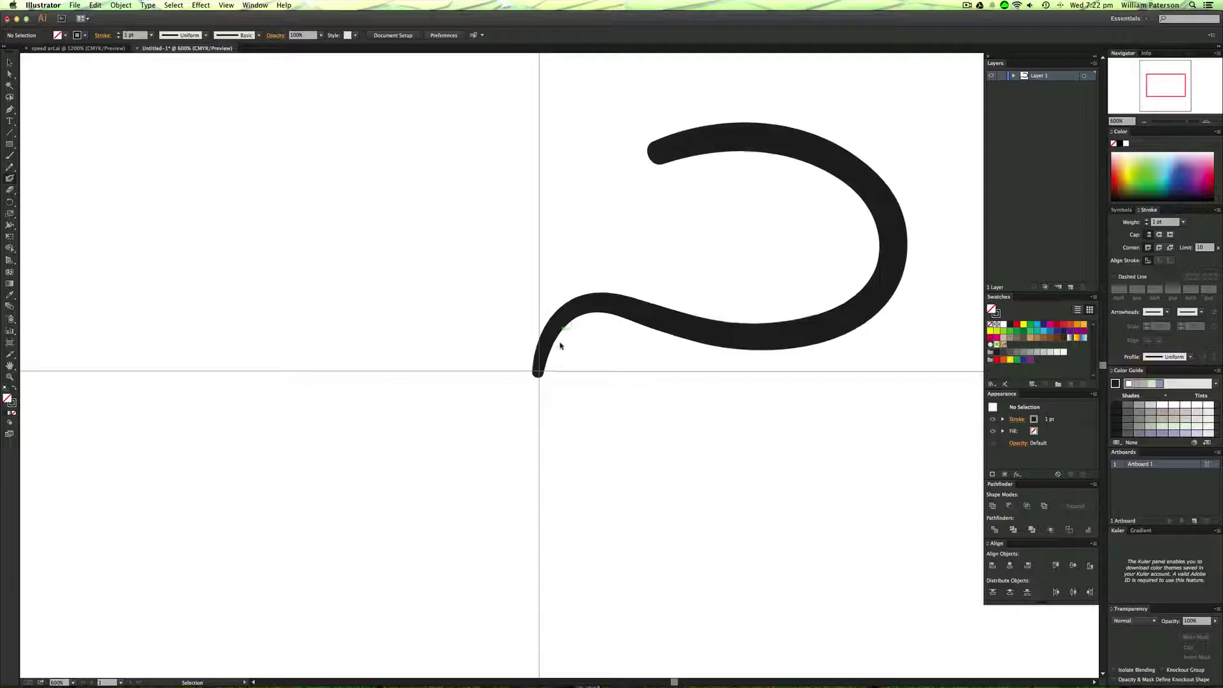
key(super+z)
mouse_move(537, 372)
mouse_down()
mouse_move(560, 337)
mouse_move(823, 126)
mouse_move(576, 234)
mouse_move(593, 261)
mouse_up()
key(super+z)
mouse_move(537, 372)
mouse_down()
mouse_move(656, 432)
mouse_move(558, 630)
mouse_up()
key(super+z)
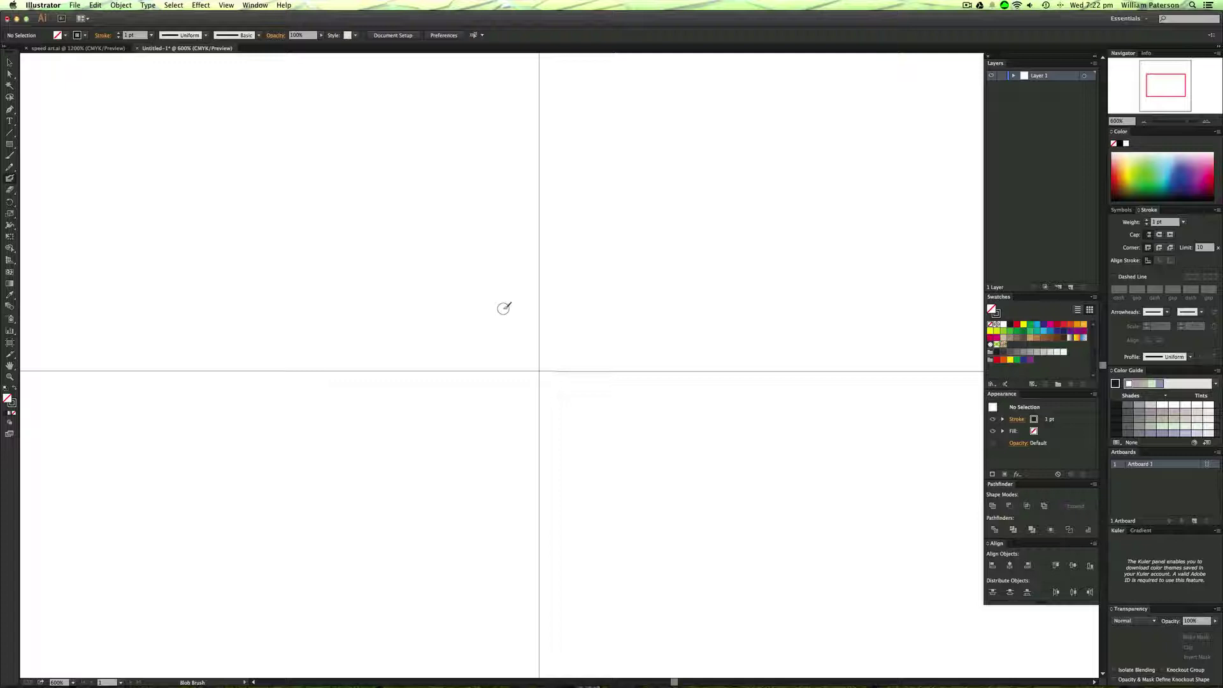
mouse_move(540, 368)
mouse_down()
mouse_move(727, 243)
mouse_move(685, 97)
mouse_move(587, 171)
mouse_up()
key(super+z)
Step: Paint a tapered hook from the guide intersection into the upper-right quadrant, inspect it by selecting, and delete it
mouse_move(539, 369)
mouse_down()
mouse_move(557, 343)
mouse_move(724, 290)
mouse_move(843, 172)
mouse_move(750, 131)
mouse_move(718, 150)
mouse_up()
key(v)
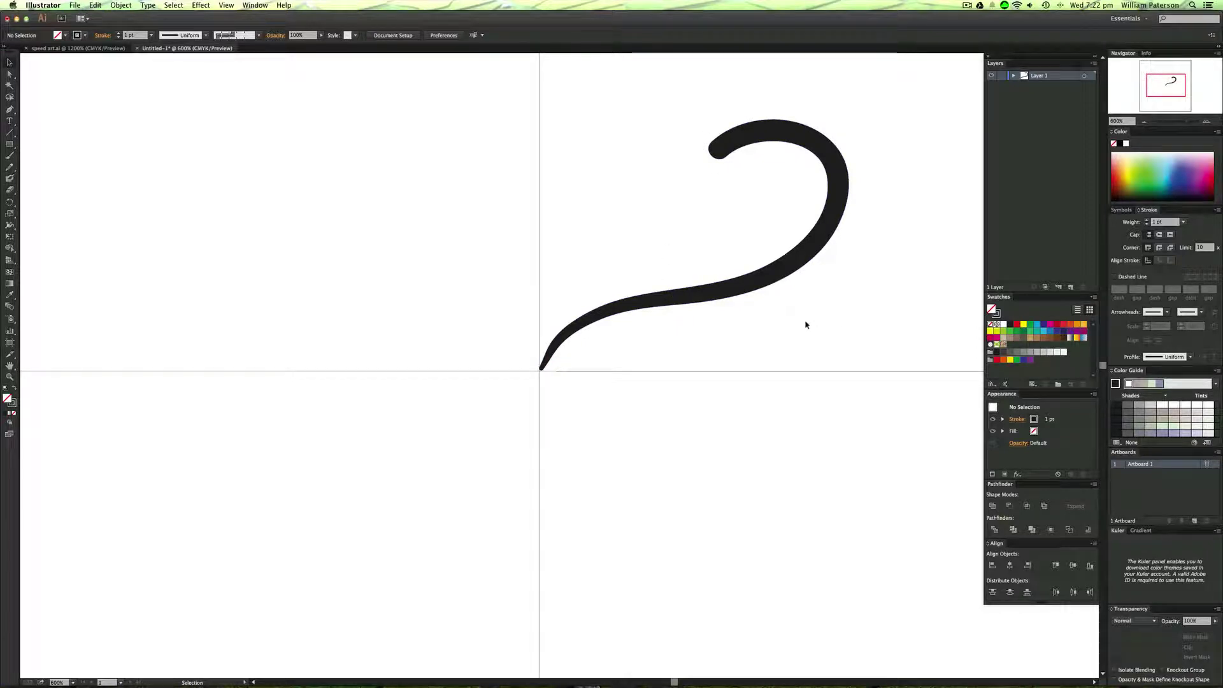
drag(820, 300, 782, 262)
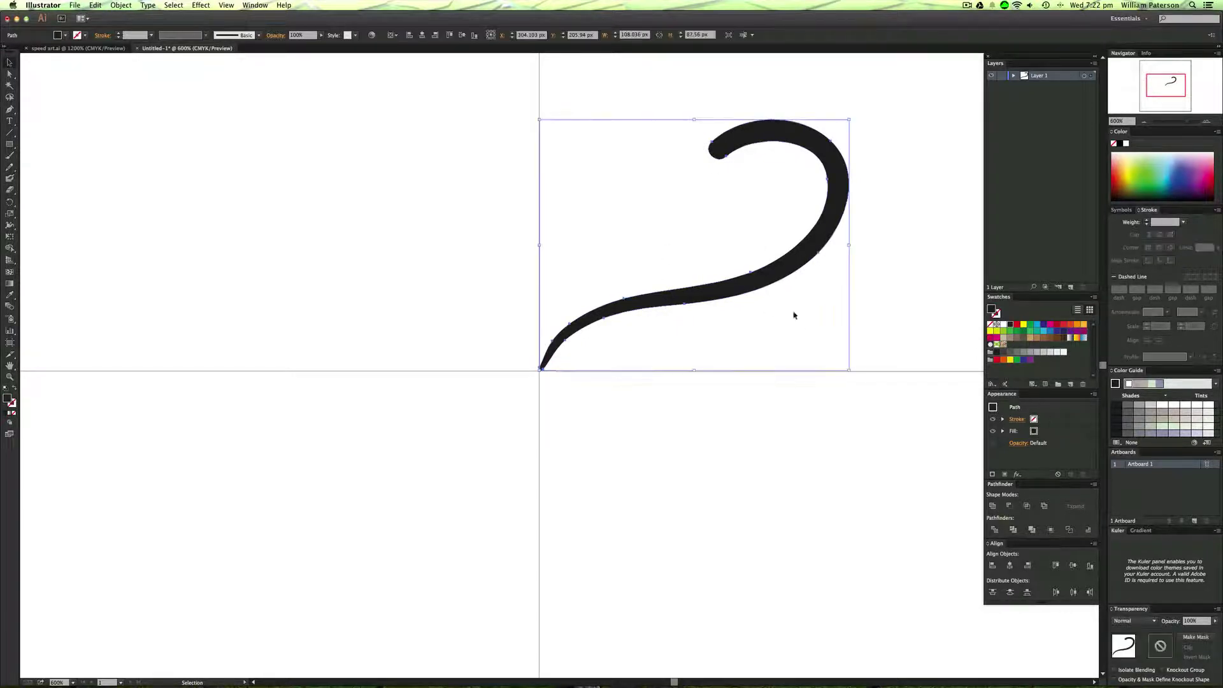
drag(804, 328, 664, 240)
click(733, 312)
drag(715, 315, 666, 257)
key(Delete)
Step: Try a Blob Brush curve from the guide intersection that bends down into the lower-right quadrant, and undo it
key(shift+b)
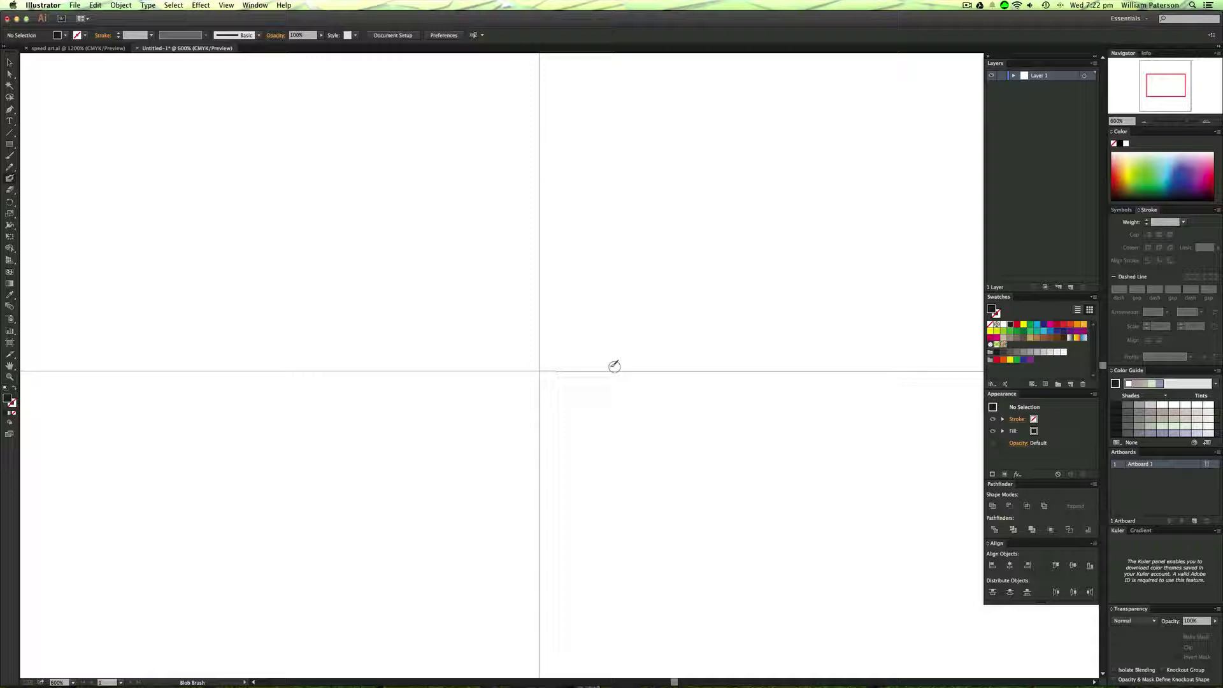
drag(542, 368, 727, 381)
drag(694, 438, 584, 602)
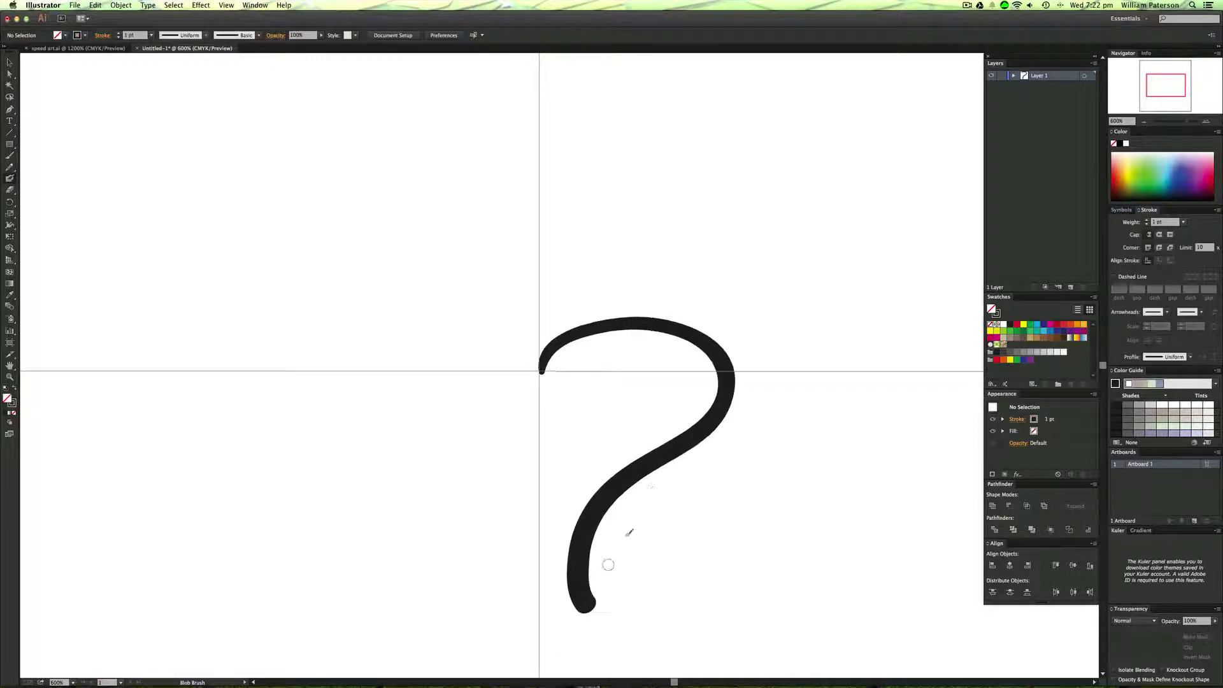
key(super+z)
Step: Paint a thickening S-curve from the guide intersection that curls back into a hook in the upper-right quadrant
mouse_move(542, 368)
mouse_down()
mouse_move(573, 334)
mouse_move(753, 238)
mouse_move(633, 174)
mouse_move(602, 213)
mouse_up()
key(v)
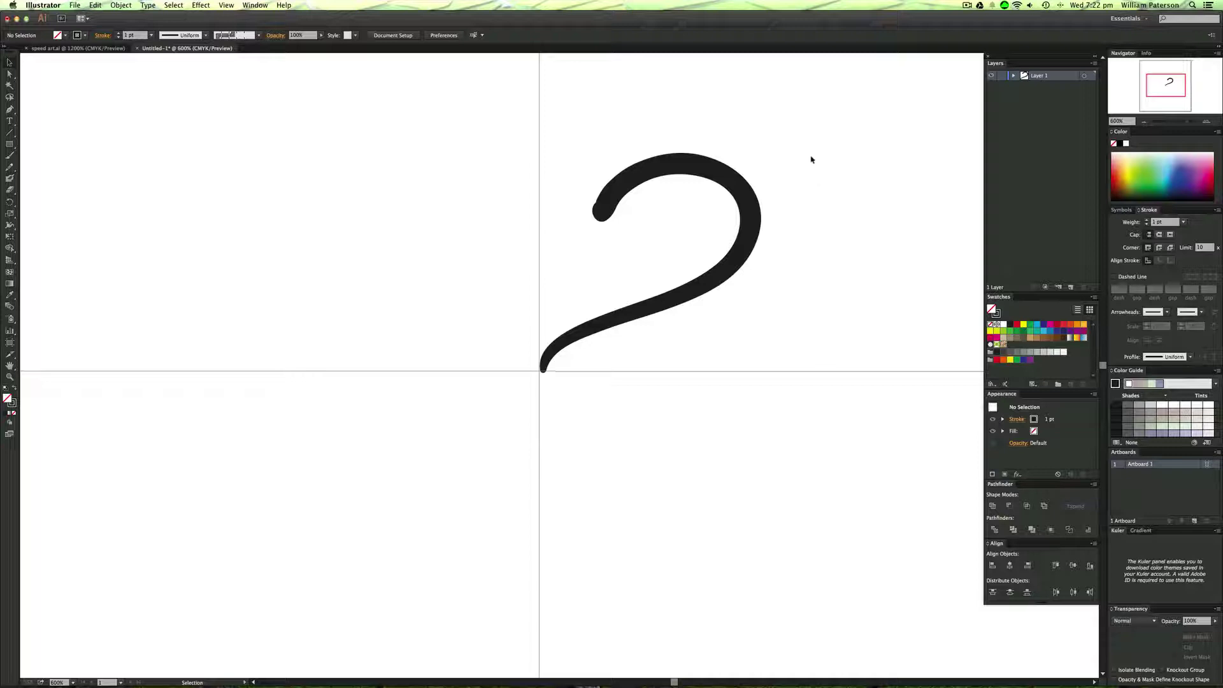
drag(801, 159, 667, 246)
click(800, 167)
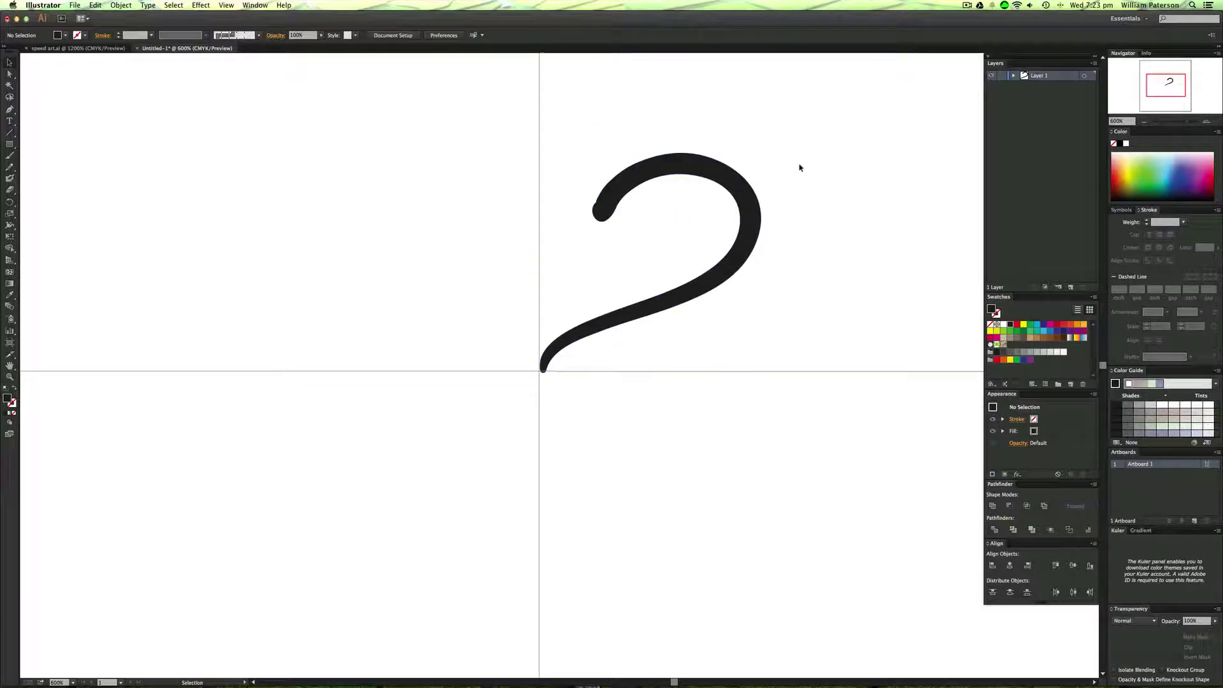
Step: Paint four short thin dashes with the Blob Brush along the inner edge of the curl
key(shift+b)
key(super+=)
key(super+=)
key(super+=)
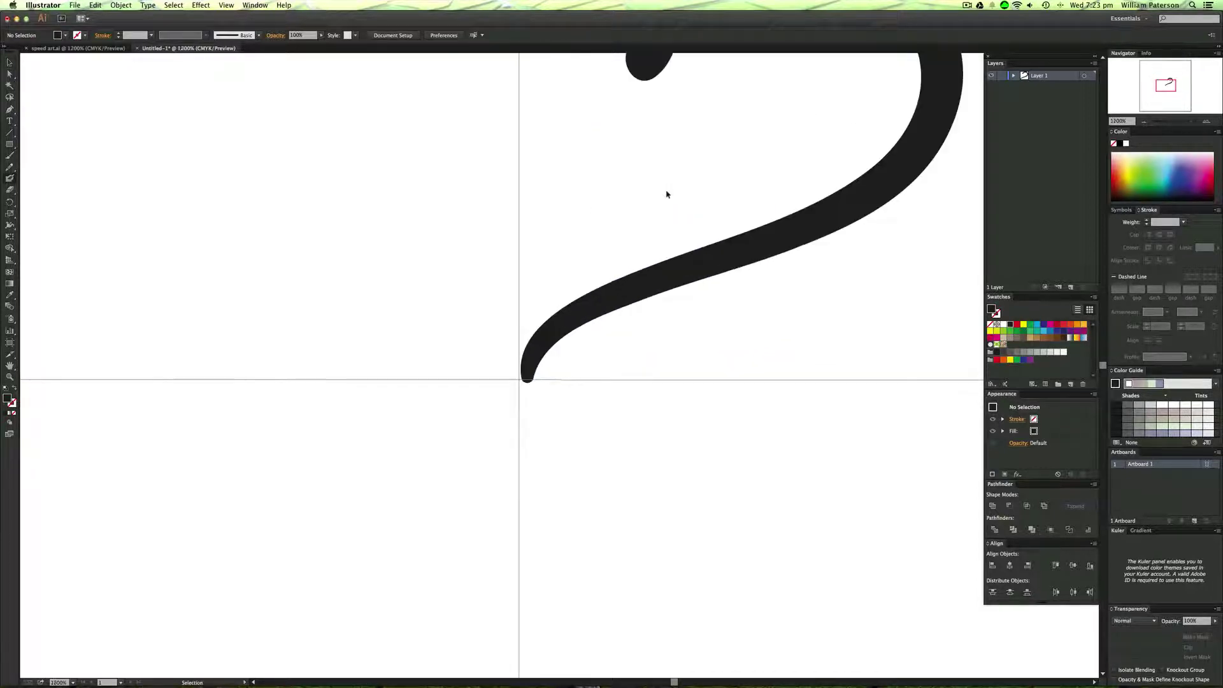
drag(425, 171, 134, 512)
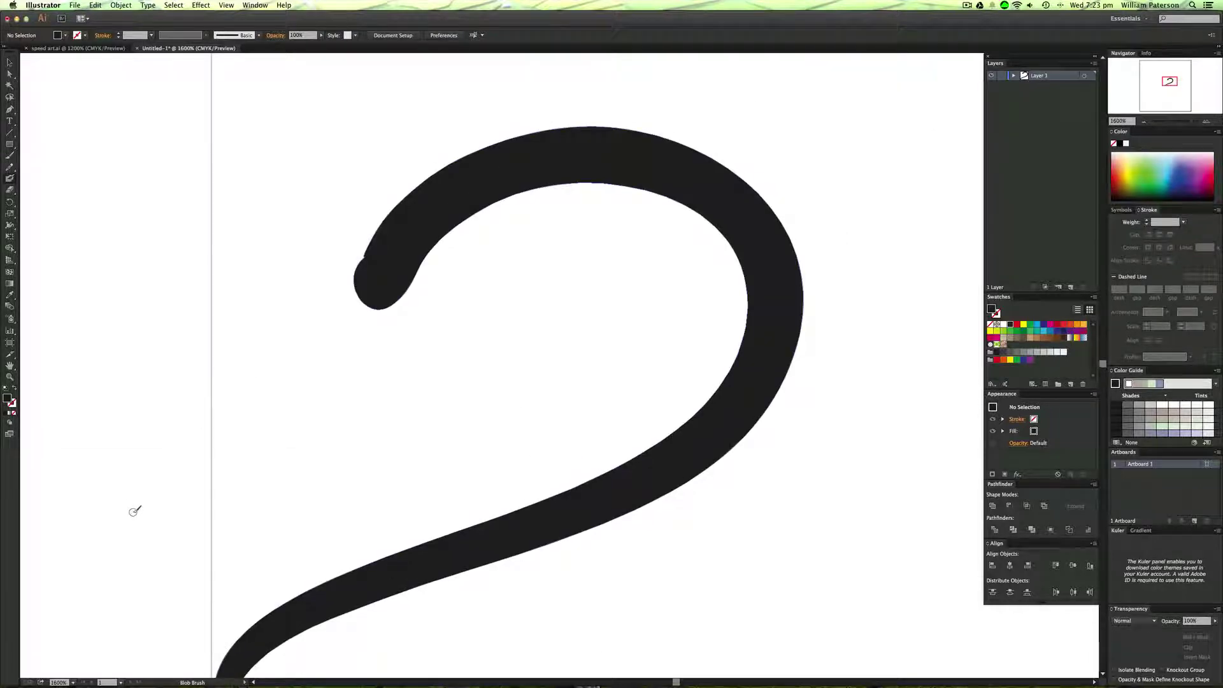
mouse_move(427, 301)
mouse_down()
mouse_move(505, 233)
mouse_move(620, 204)
mouse_up()
key(super+z)
key(super+z)
key(super+z)
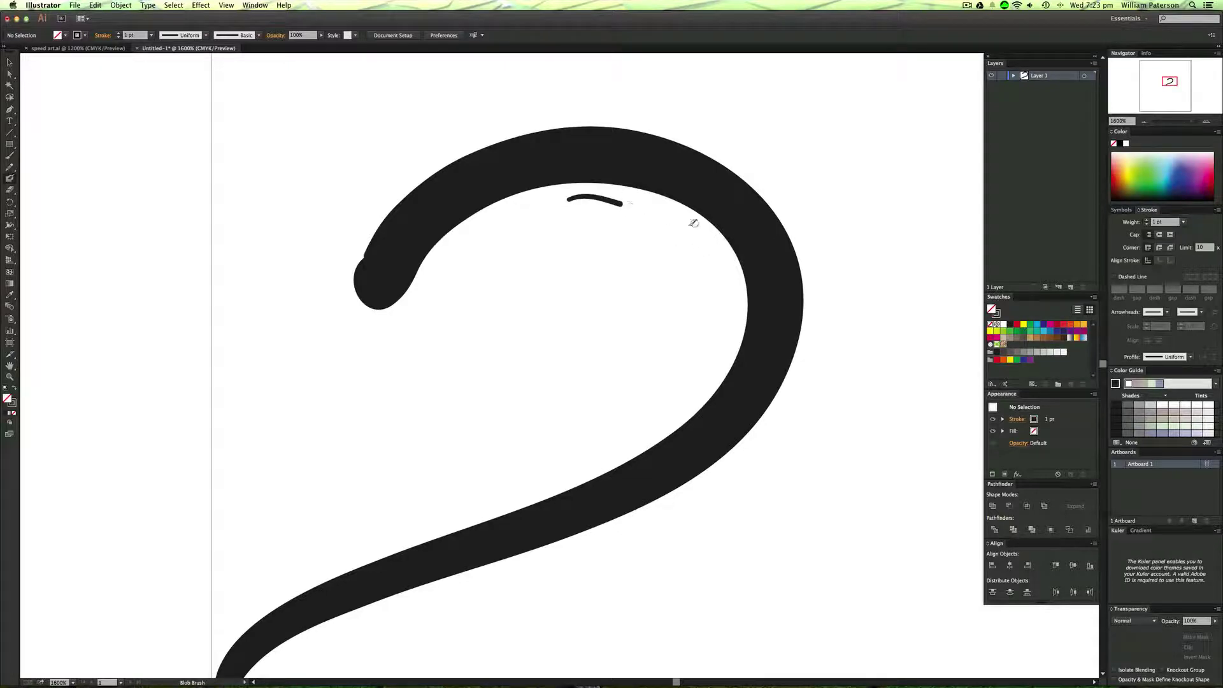
drag(694, 230, 715, 256)
drag(723, 331, 708, 356)
drag(684, 410, 634, 444)
Step: Draw a circle about 10 px wide inside the curl and swap its stroke for a solid dark fill
key(l)
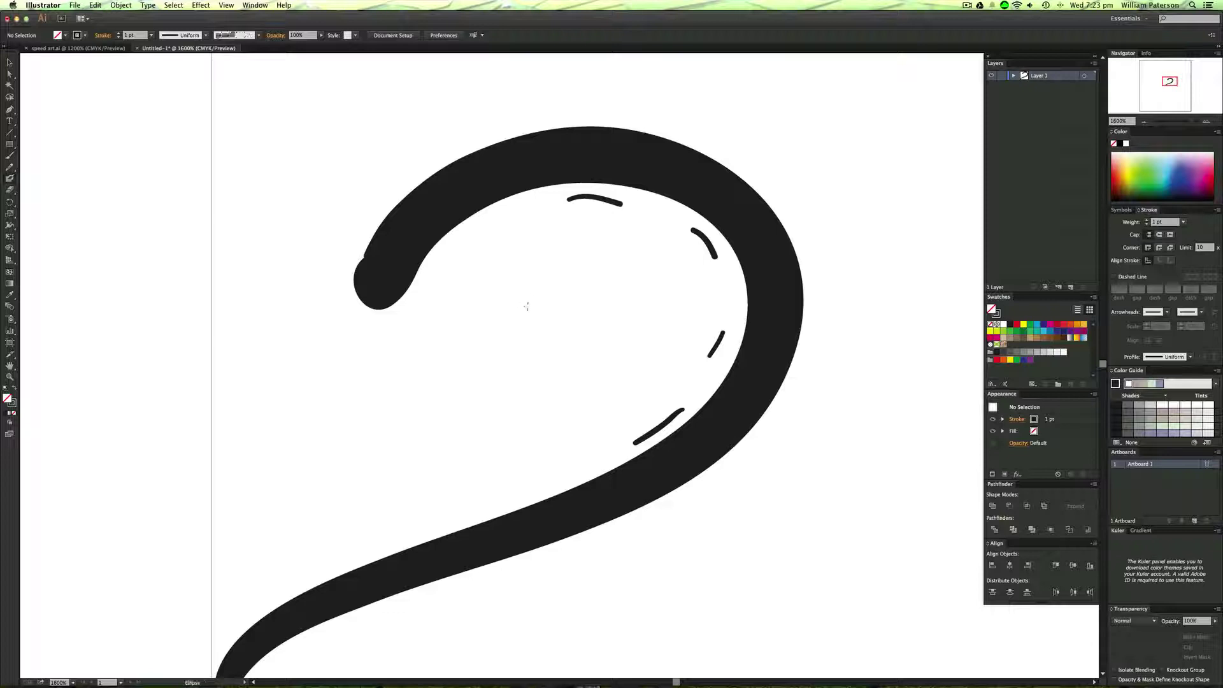
drag(584, 311, 608, 345)
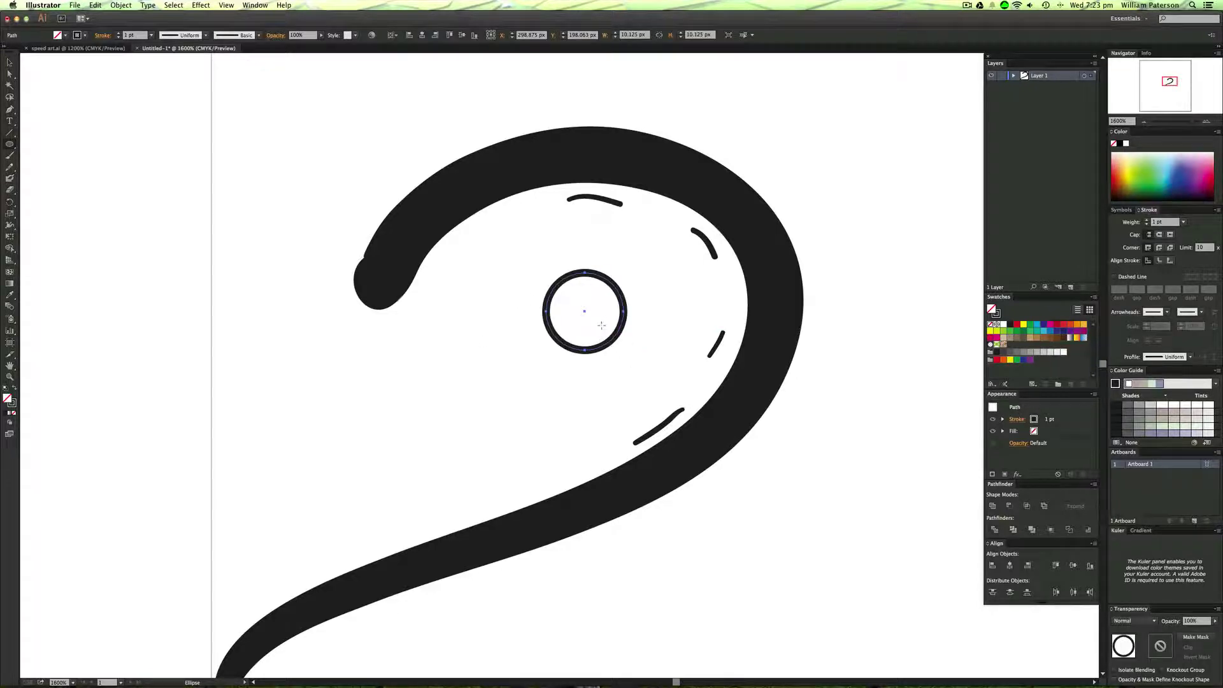
key(shift+x)
super+click(659, 291)
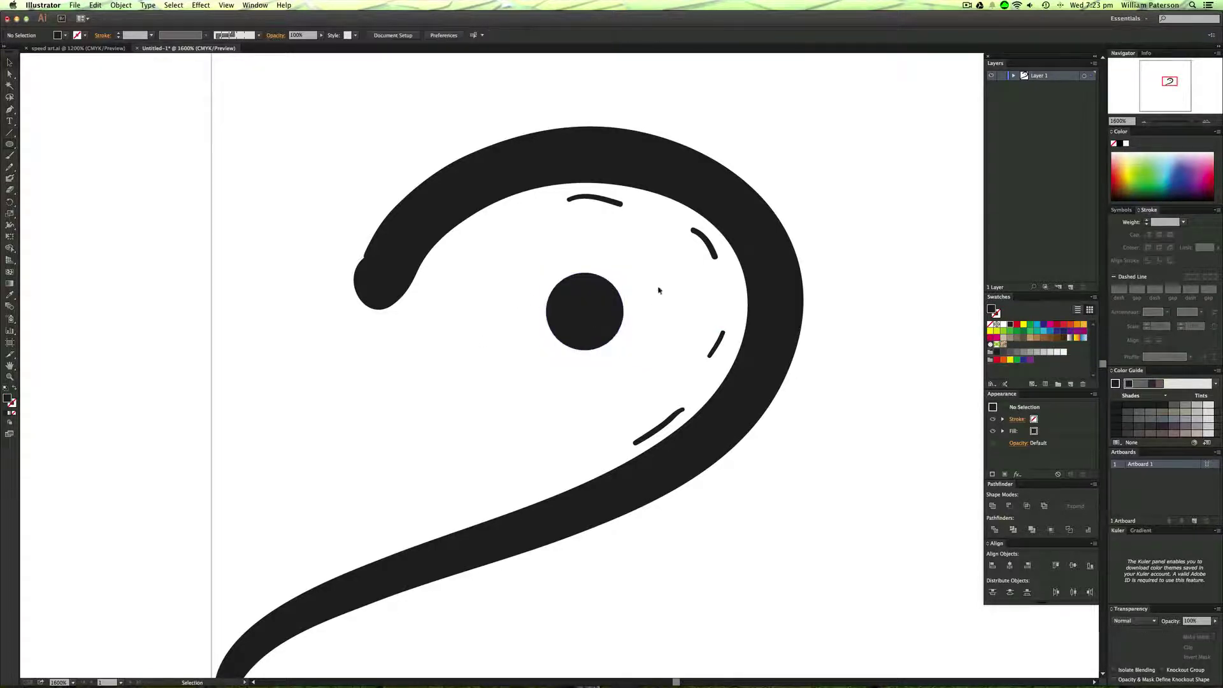
Step: Nudge the filled dot inside the curl and enlarge it to about 13.75 px wide
key(v)
drag(603, 303, 595, 306)
drag(615, 353, 629, 367)
click(653, 357)
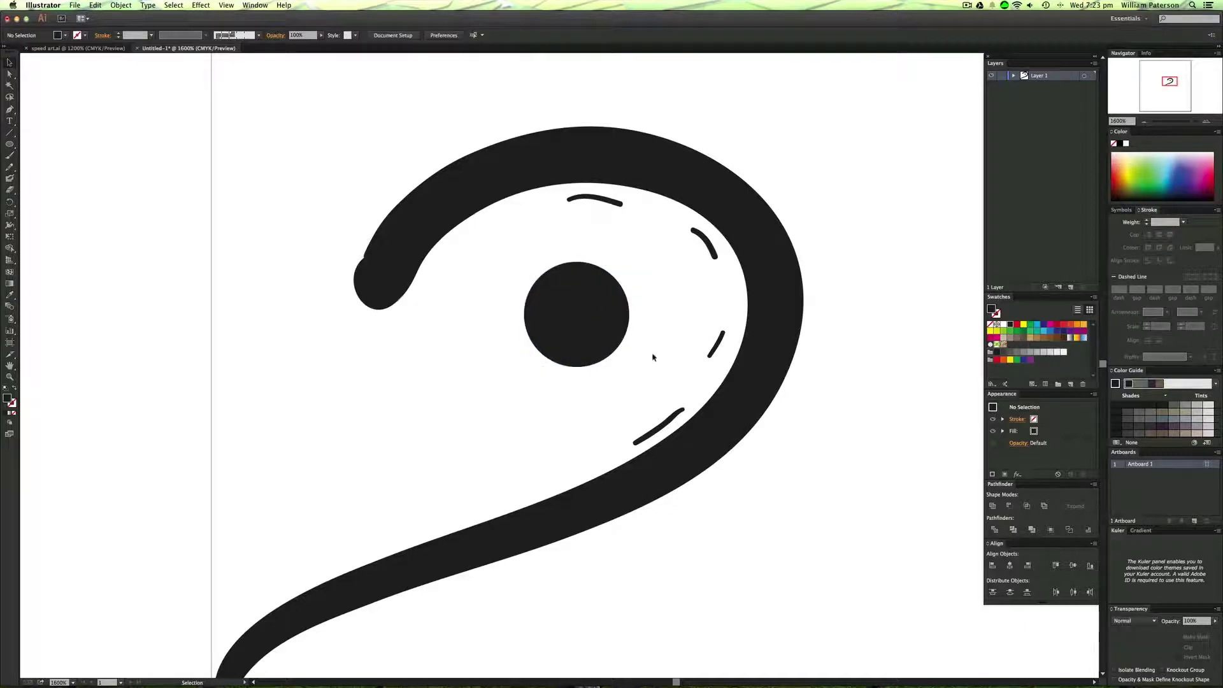
Step: Switch to the Blob Brush and make its tip slightly larger for the next strokes from the guide intersection
click(584, 299)
key(super+minus)
key(super+minus)
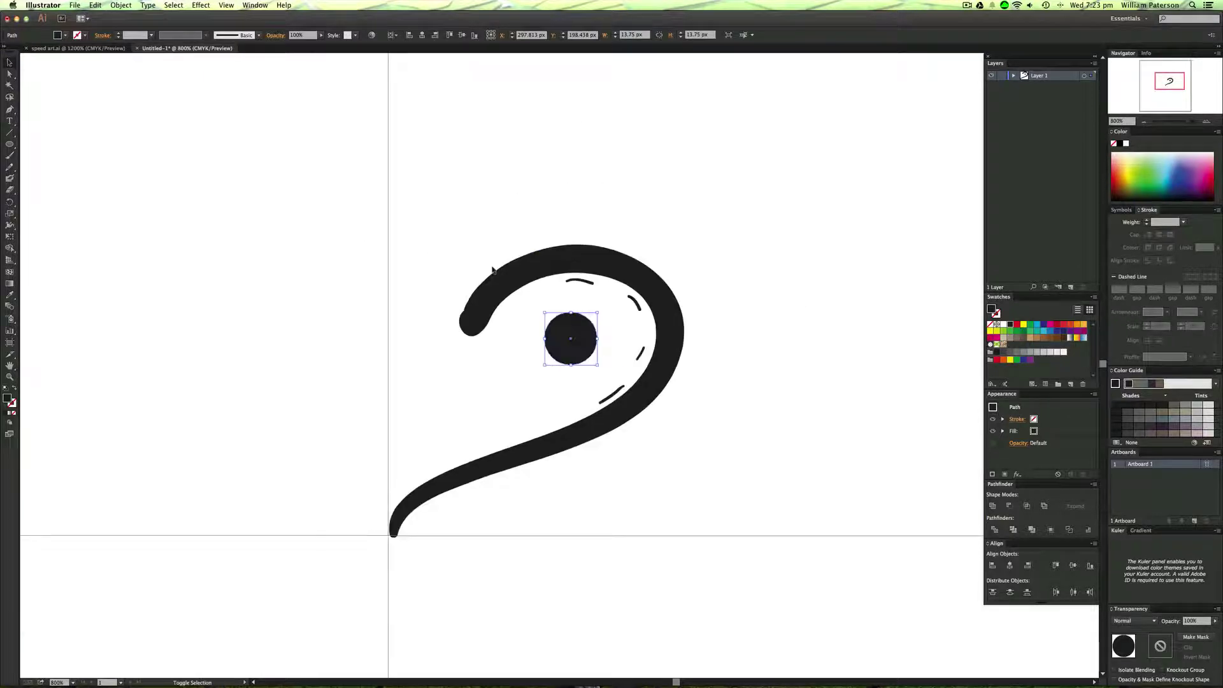
key(shift+b)
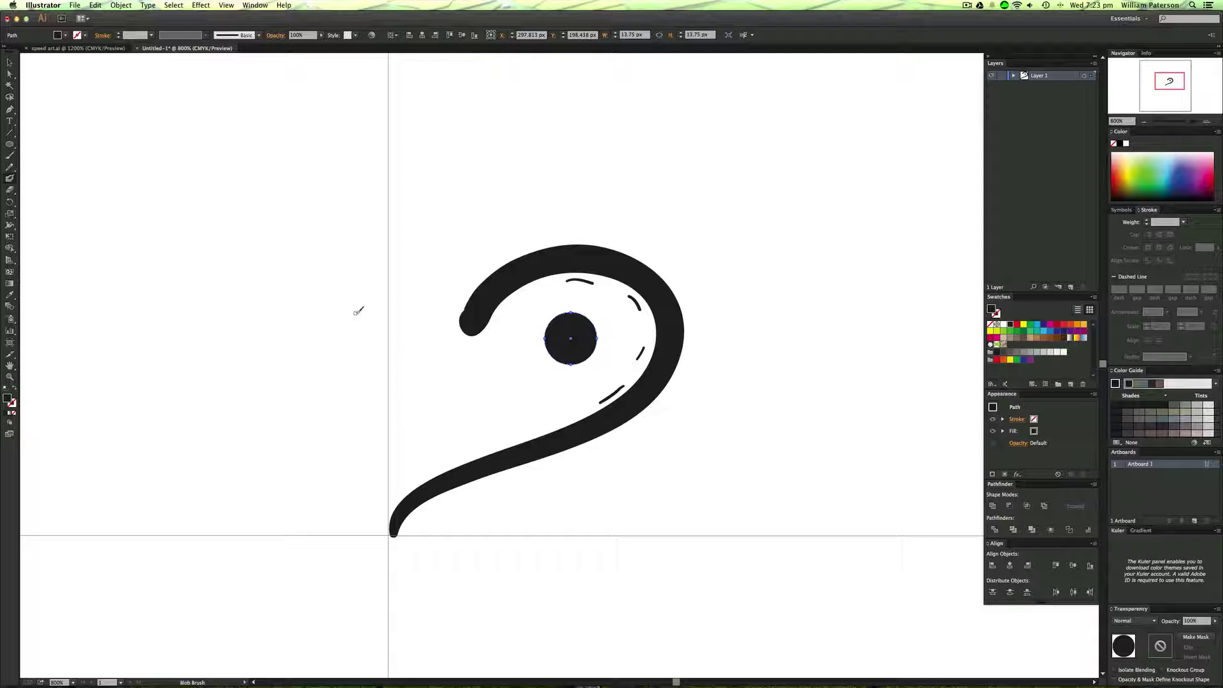
key(bracketright)
key(bracketright)
key(bracketleft)
Step: Try to paint a small hooked curve rising from the guide intersection beside the vertical guide
mouse_move(391, 507)
mouse_down()
mouse_move(446, 413)
mouse_move(396, 359)
mouse_up()
key(super+z)
mouse_move(395, 526)
mouse_down()
mouse_move(451, 392)
mouse_move(379, 363)
mouse_up()
key(super+z)
mouse_move(394, 531)
mouse_down()
mouse_move(403, 473)
mouse_move(442, 406)
mouse_move(429, 353)
mouse_move(382, 364)
mouse_up()
key(super+z)
key(shift+b)
mouse_move(393, 529)
mouse_down()
mouse_move(454, 392)
mouse_move(398, 362)
mouse_up()
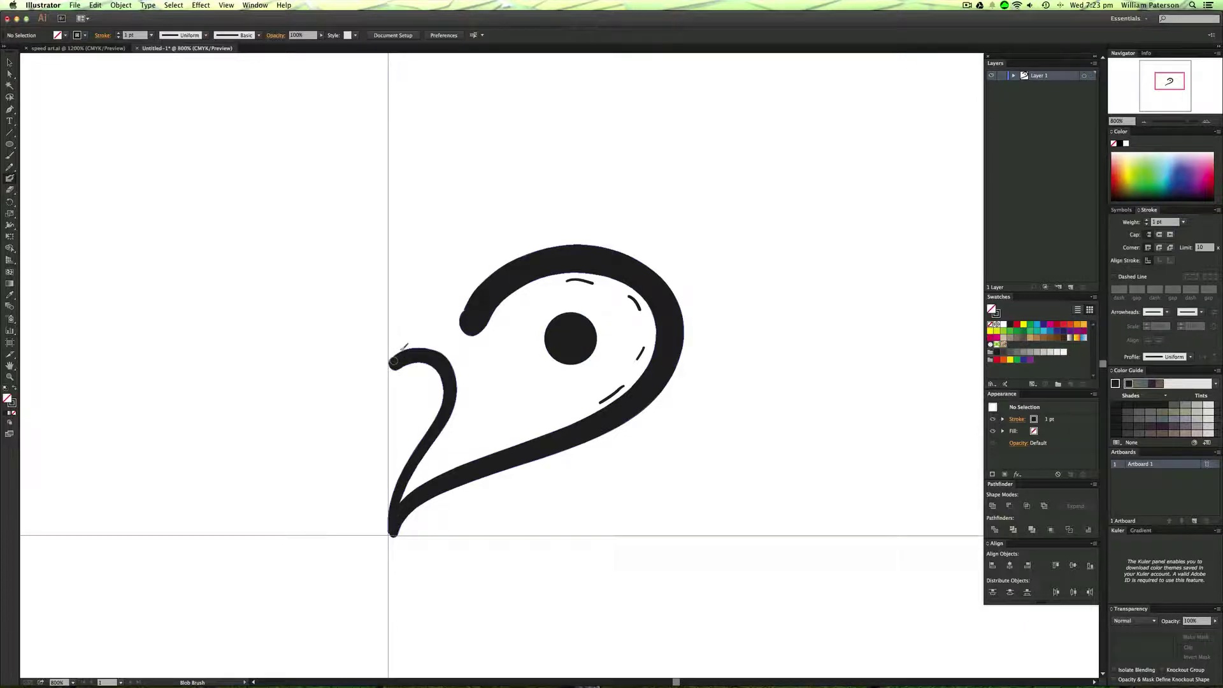
key(super+z)
Step: Try to paint a large outer curve from the guide intersection around the main curl, with a short dash inside its hook
mouse_move(394, 532)
mouse_down()
mouse_move(451, 510)
mouse_move(660, 524)
mouse_move(840, 361)
mouse_move(723, 306)
mouse_up()
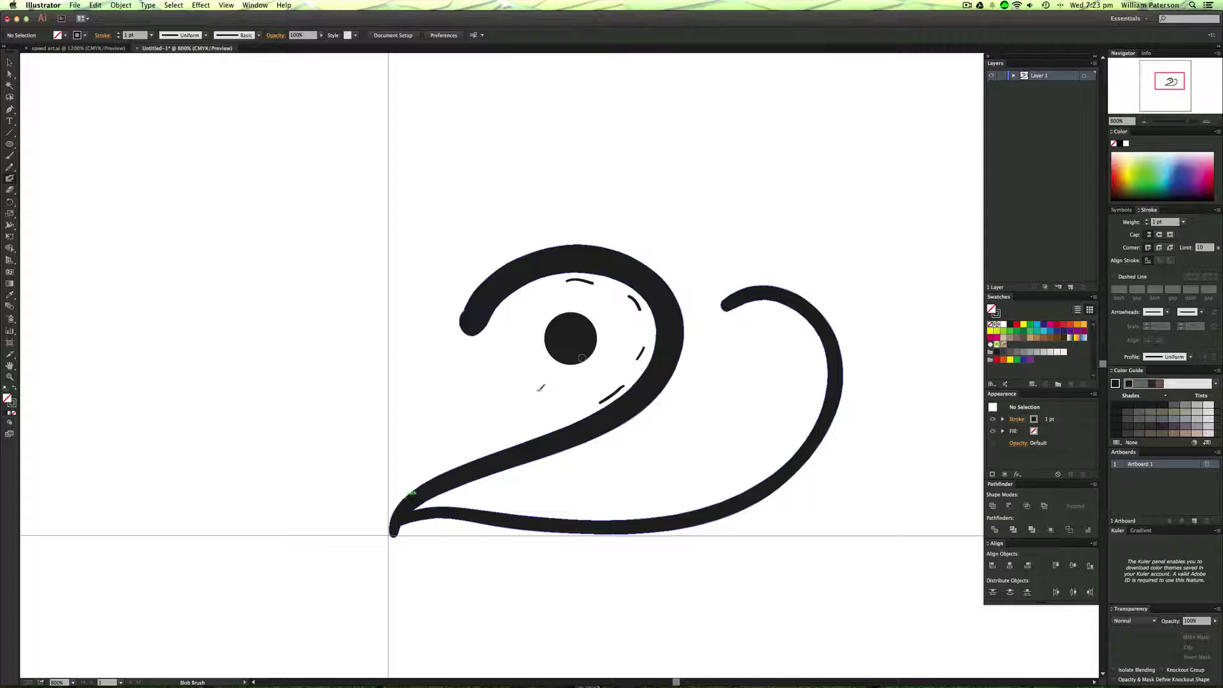
mouse_move(740, 314)
mouse_down()
mouse_move(798, 336)
mouse_move(783, 325)
mouse_up()
key(super+z)
key(super+z)
key(super+z)
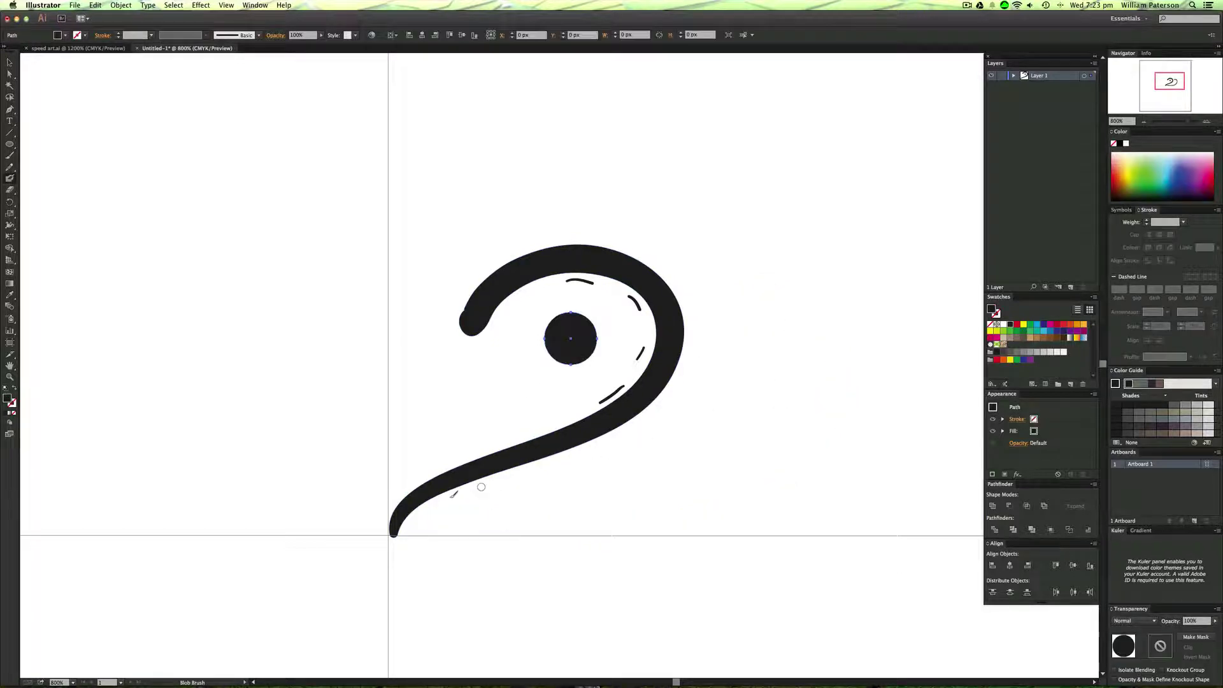
Step: Paint a long thin curve from the guide intersection that sweeps beneath the main curl and hooks over beyond it
mouse_move(395, 529)
mouse_down()
mouse_move(792, 444)
mouse_move(806, 259)
mouse_move(672, 247)
mouse_up()
key(super+z)
mouse_move(393, 535)
mouse_down()
mouse_move(446, 507)
mouse_move(728, 478)
mouse_move(872, 336)
mouse_move(786, 236)
mouse_move(735, 258)
mouse_up()
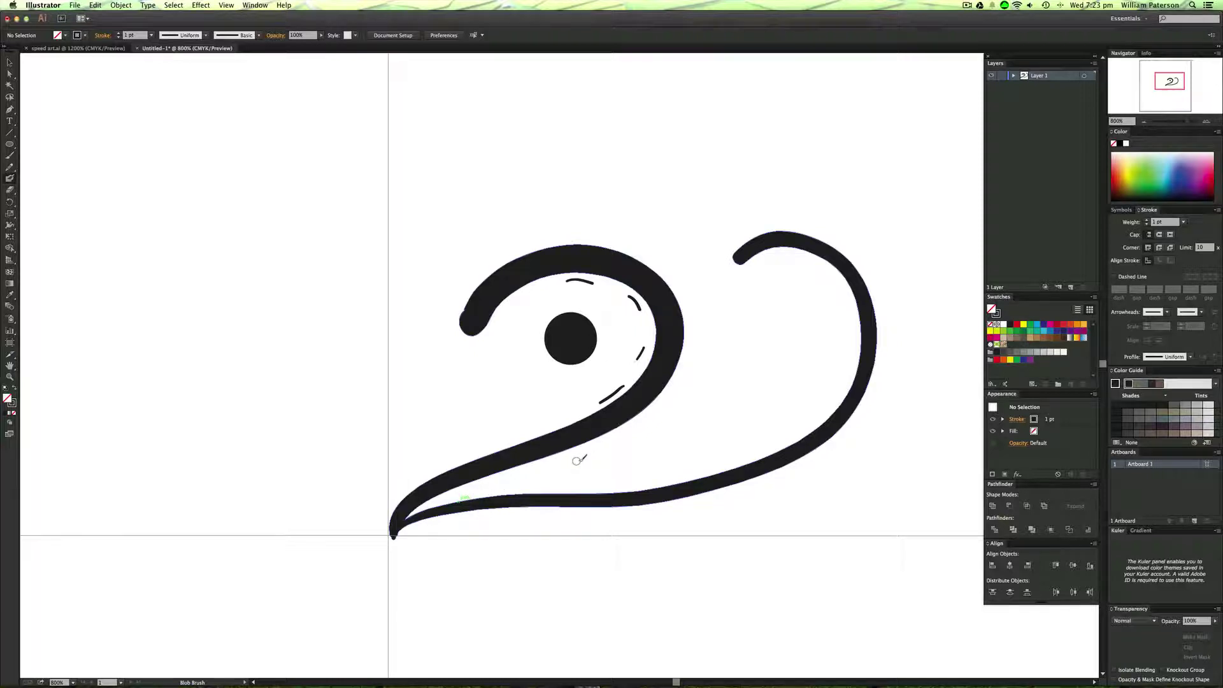
Step: Paint four short curved dashes between the main curl and the outer curve, following the outer curve's inner side
mouse_move(539, 482)
mouse_down()
mouse_move(667, 428)
mouse_move(669, 401)
mouse_up()
key(super+z)
drag(556, 463, 547, 482)
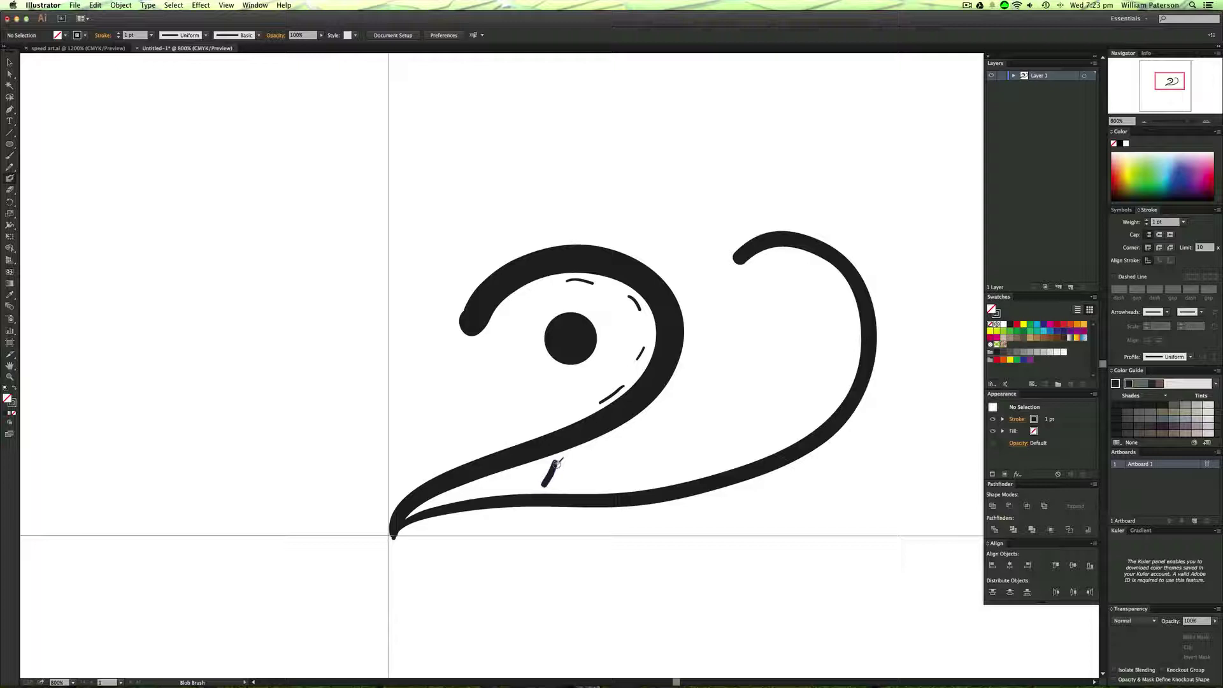
key(super+z)
drag(753, 272, 826, 289)
drag(759, 321, 790, 365)
mouse_move(733, 411)
mouse_down()
mouse_move(707, 458)
mouse_move(637, 466)
mouse_up()
key(super+1)
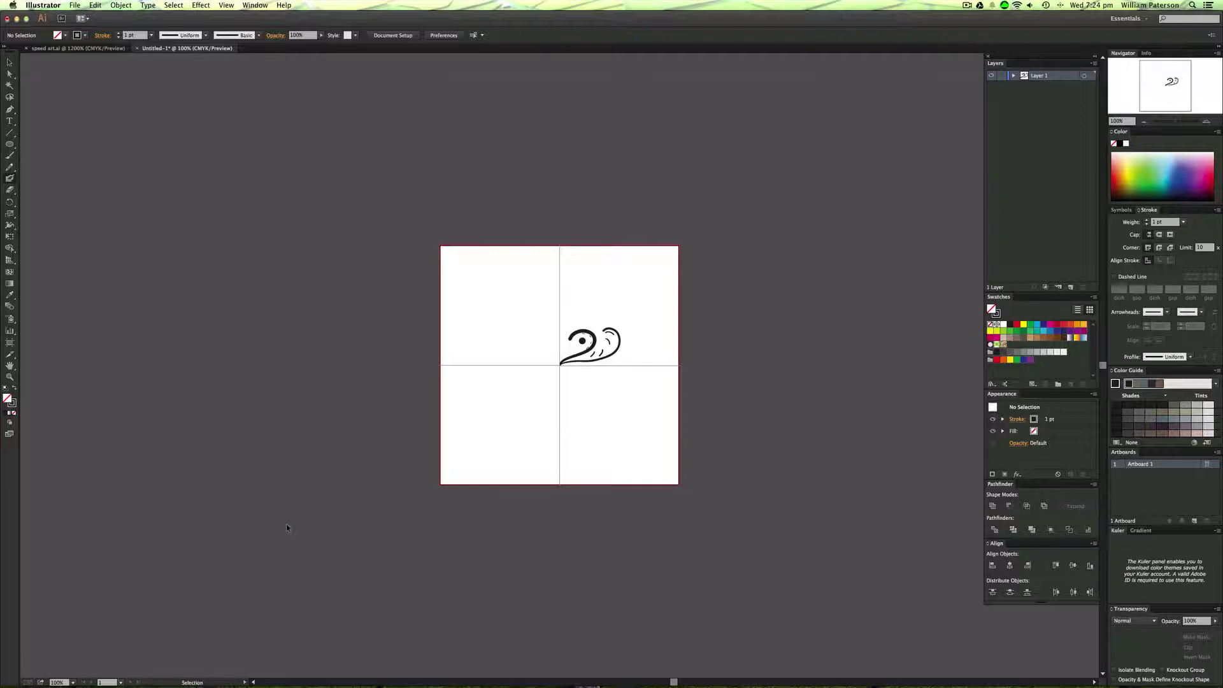
Step: Paint a tapered vertical stroke about 38 px tall along the vertical guide, just above the guide intersection
key(super+equal)
key(super+equal)
key(super+equal)
key(super+equal)
key(super+equal)
key(super+equal)
key(super+equal)
key(space)
drag(402, 264, 137, 514)
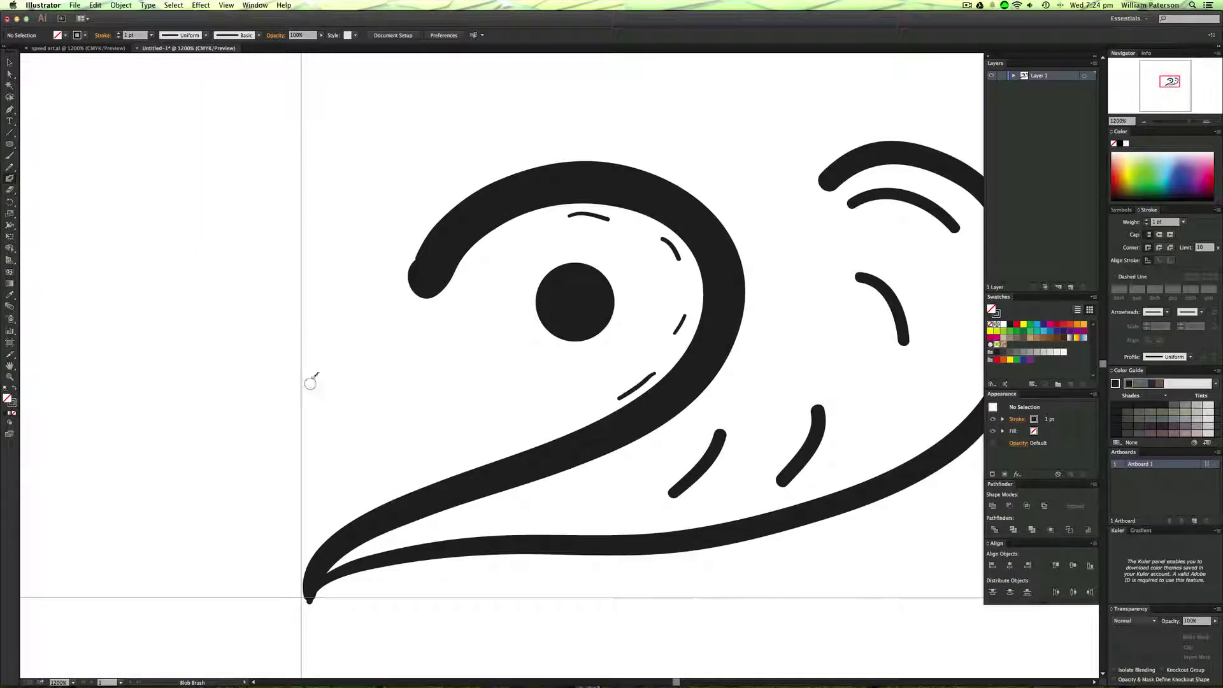
drag(301, 323, 316, 483)
key(super+z)
drag(302, 311, 312, 531)
key(super+z)
click(302, 296)
key(super+z)
drag(302, 324, 303, 528)
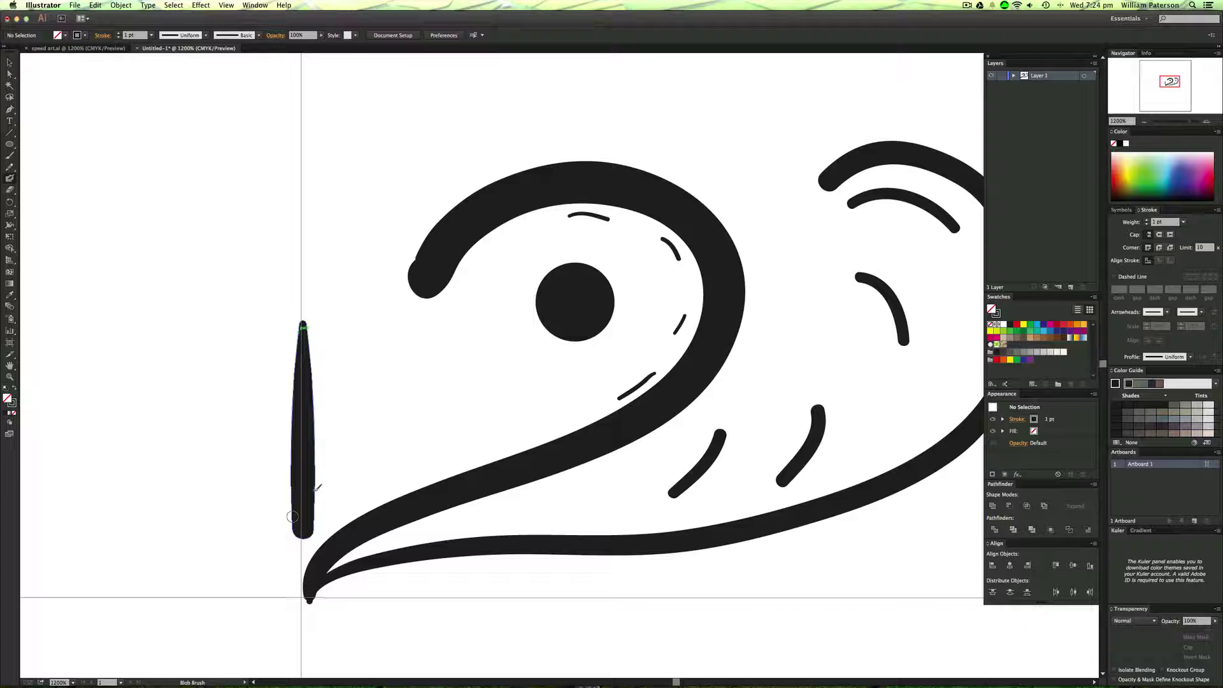
Step: Centre the tapered vertical stroke horizontally on the artboard
key(v)
drag(366, 387, 266, 396)
click(422, 35)
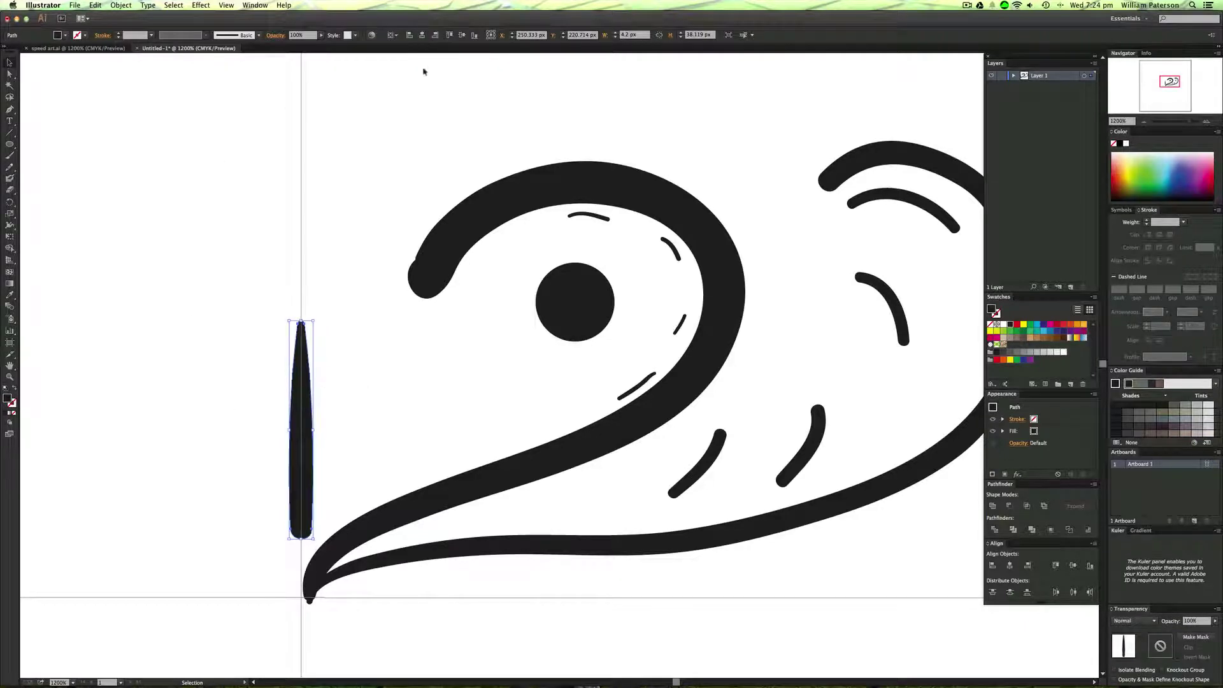
click(411, 384)
drag(411, 384, 275, 351)
Step: Paint a thin curved branch between the top of the vertical stroke and the open end of the main curl
key(shift+b)
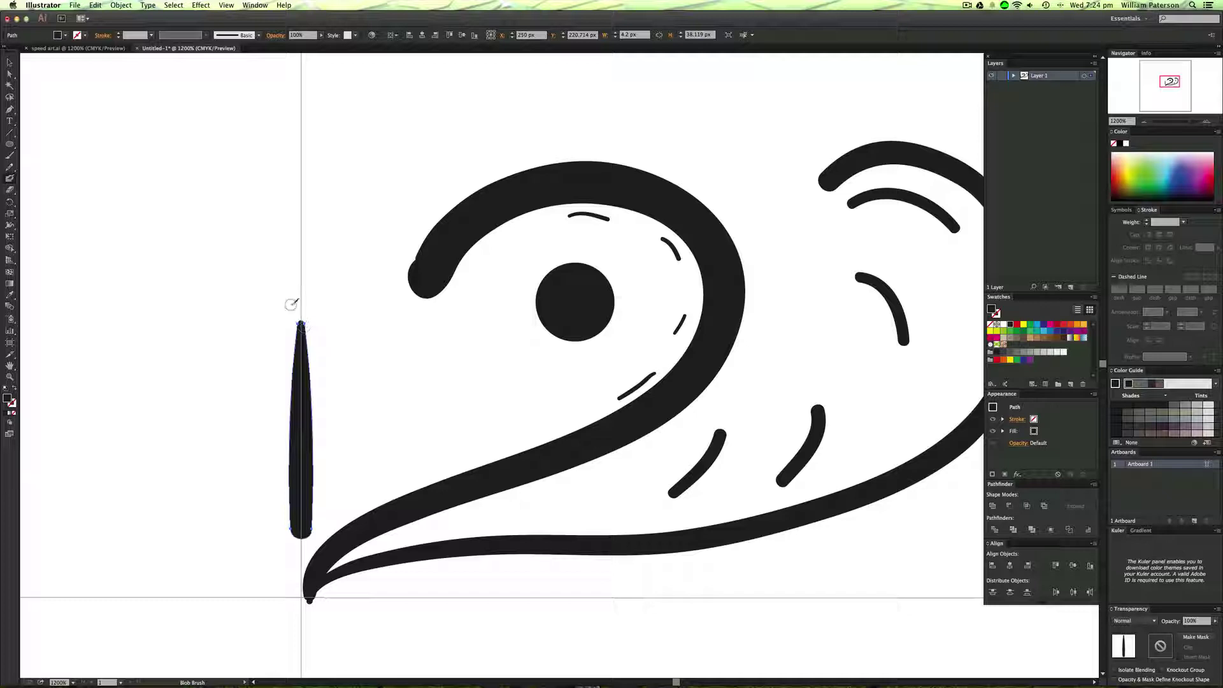
mouse_move(307, 349)
mouse_down()
mouse_move(385, 260)
mouse_move(454, 246)
mouse_up()
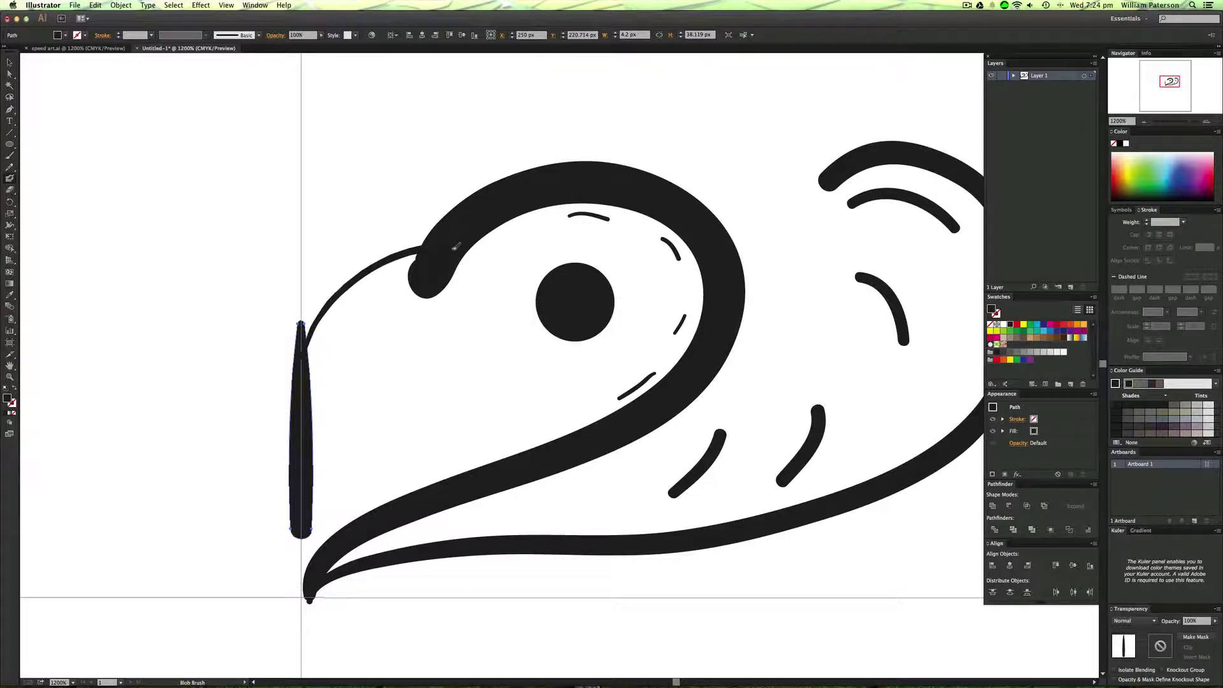
key(ctrl+z)
drag(307, 345, 364, 264)
key(ctrl+z)
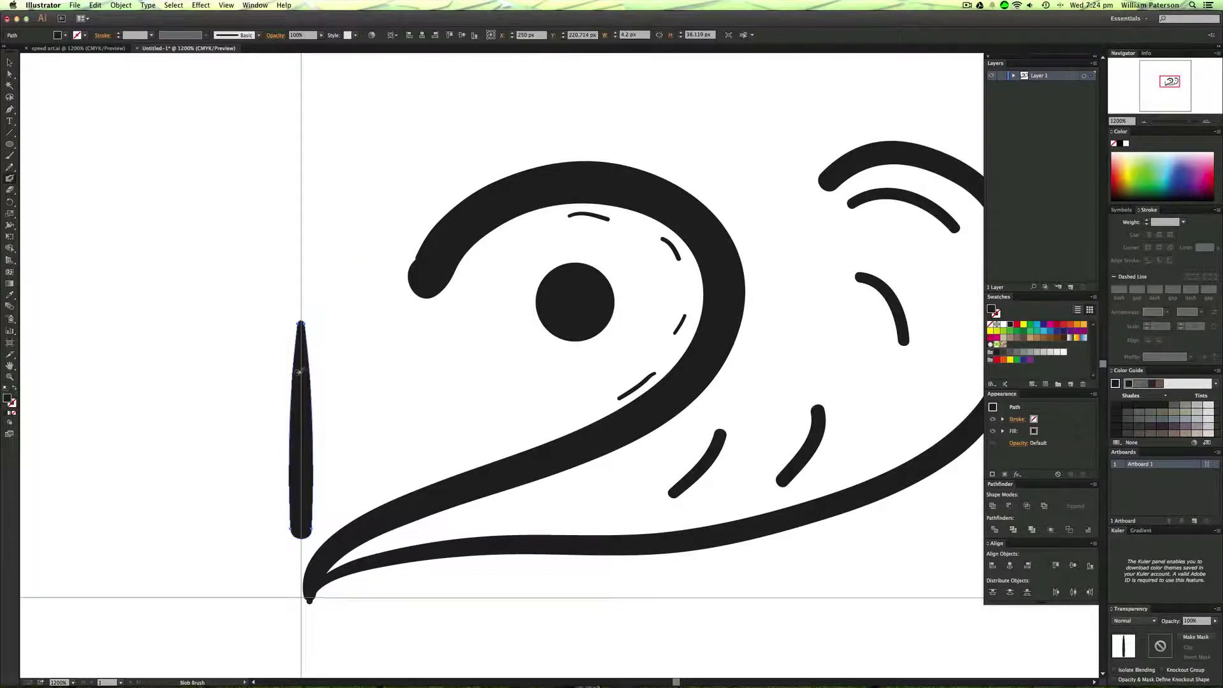
mouse_move(307, 363)
mouse_down()
mouse_move(337, 278)
mouse_move(358, 252)
mouse_up()
key(ctrl+z)
mouse_move(307, 365)
mouse_down()
mouse_move(367, 234)
mouse_move(306, 371)
mouse_up()
key(ctrl+z)
key(ctrl+z)
drag(394, 243, 312, 330)
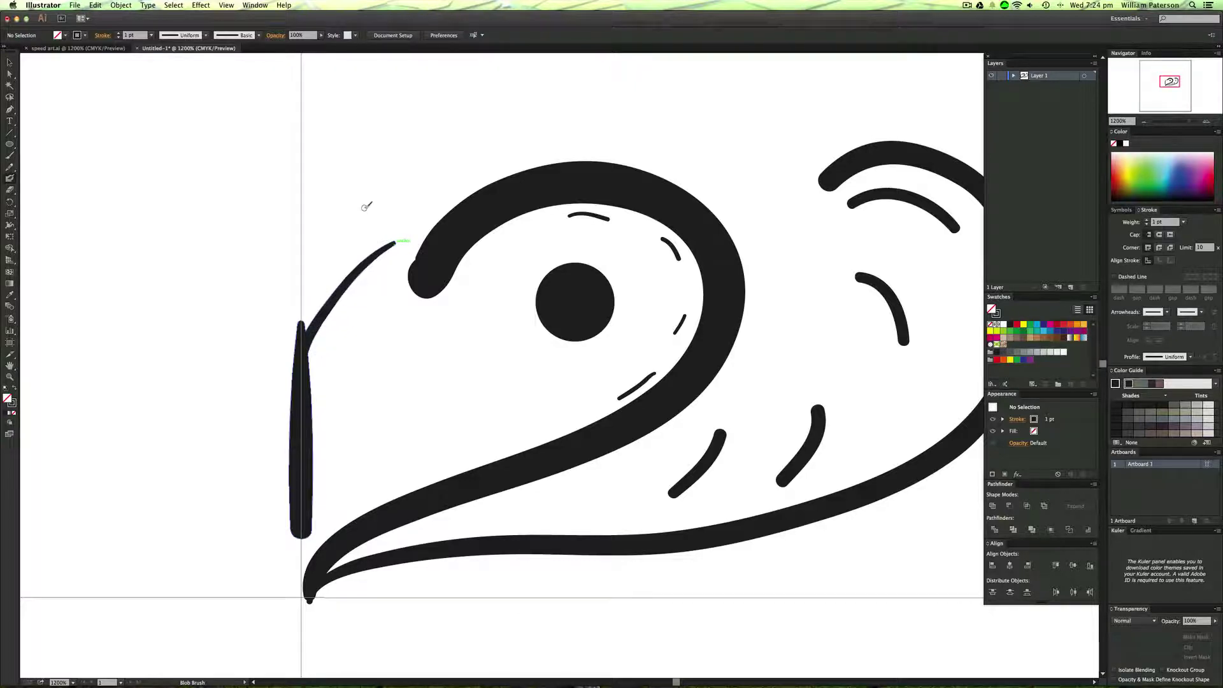
Step: Place a copy of the filled dot on the branch tip and shrink it to about 2.9 px wide
key(super+equal)
key(super+equal)
key(super+equal)
mouse_move(257, 314)
mouse_down()
mouse_move(447, 315)
mouse_move(618, 450)
mouse_up()
key(v)
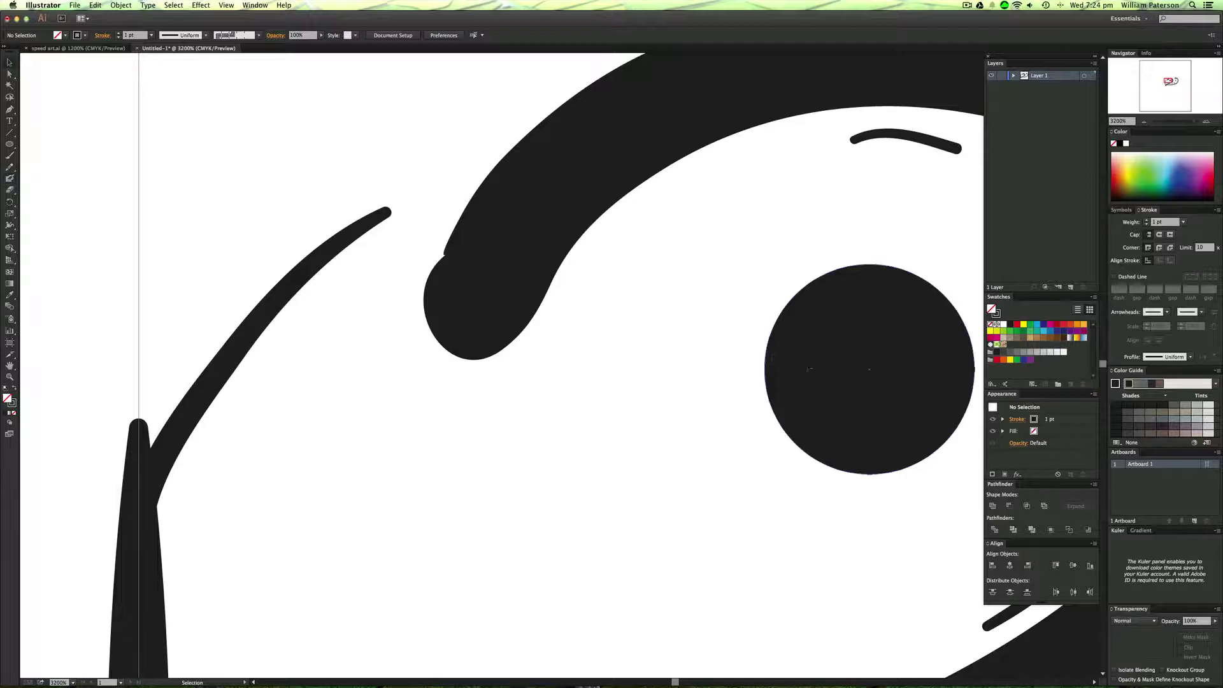
drag(824, 371, 348, 228)
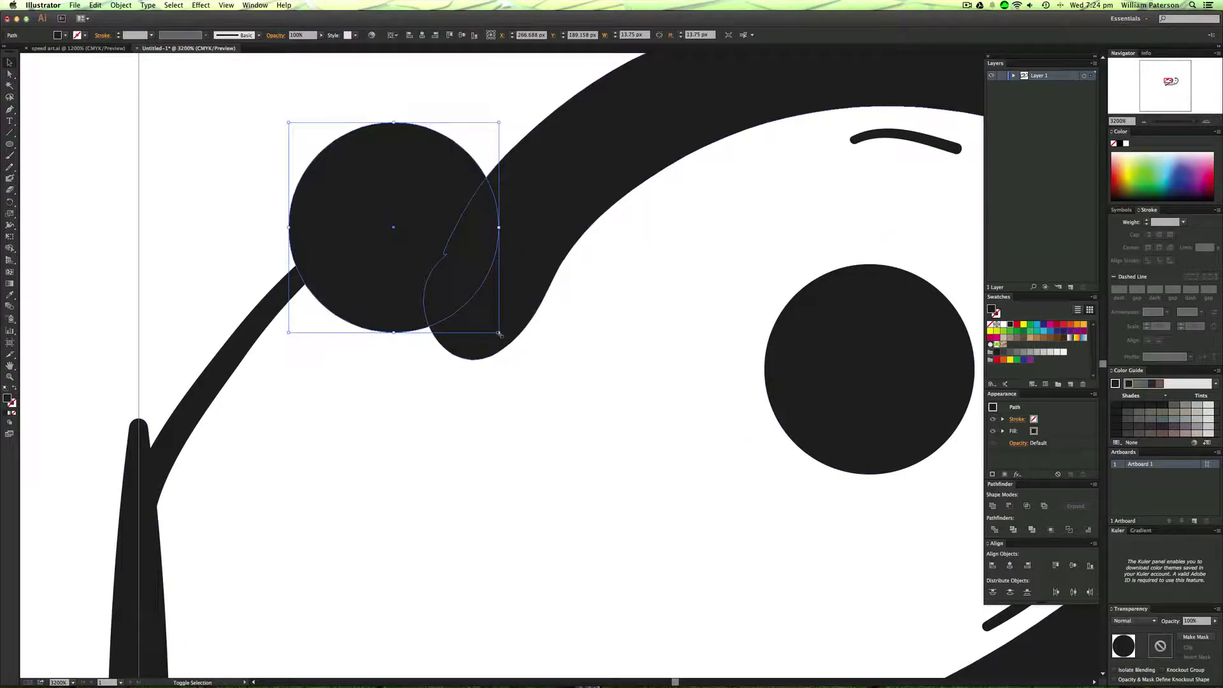
drag(499, 333, 381, 219)
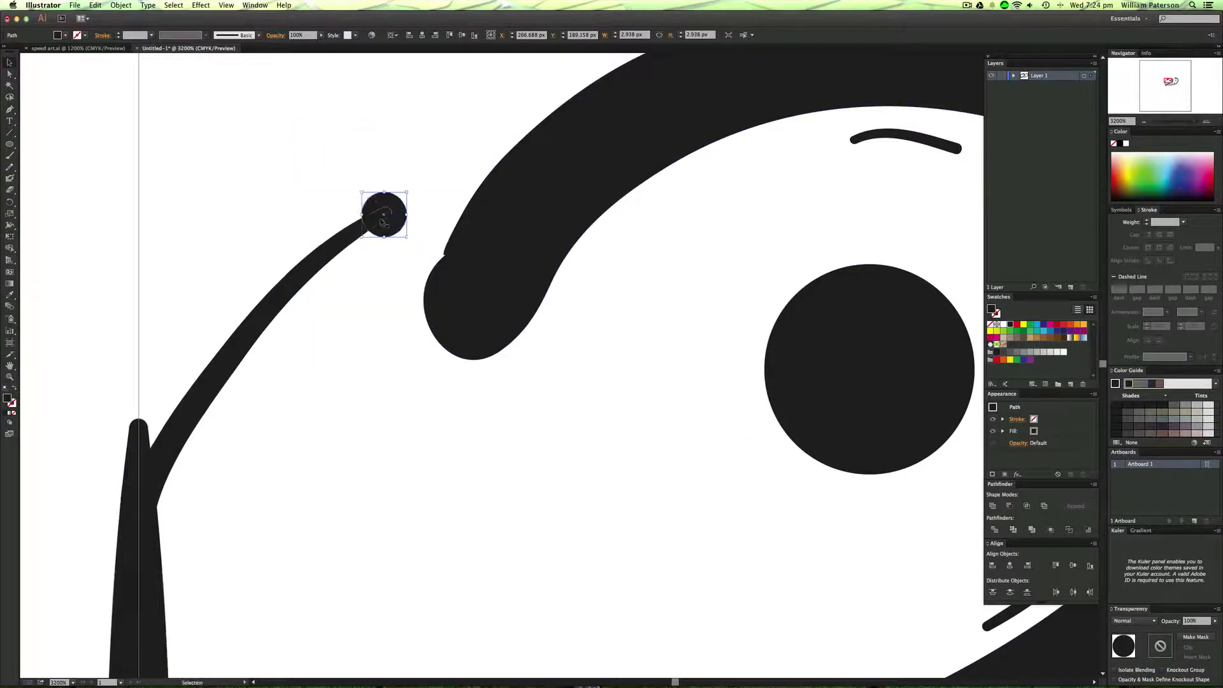
Step: Unite the small dot with the branch and the vertical stroke into one shape
shift+click(365, 226)
click(353, 414)
drag(390, 284, 350, 228)
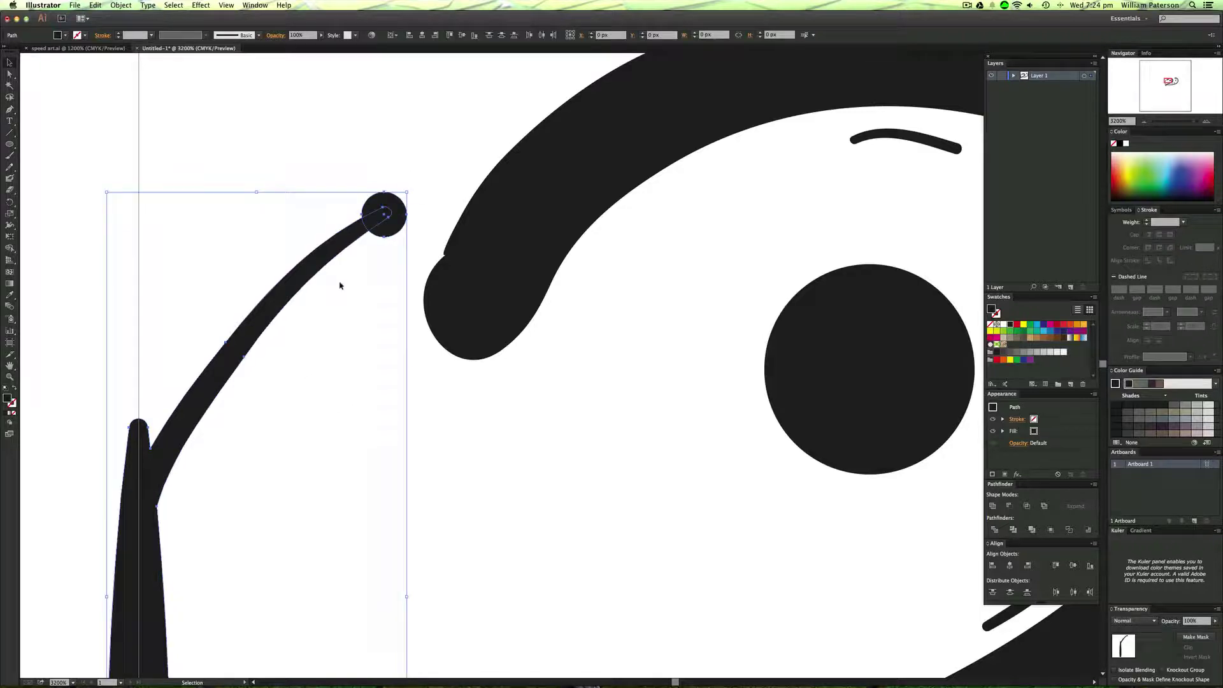
click(996, 506)
click(420, 472)
Step: Paint a zigzag line with the Blob Brush running down beside the vertical stroke to the base of the curl
key(super+1)
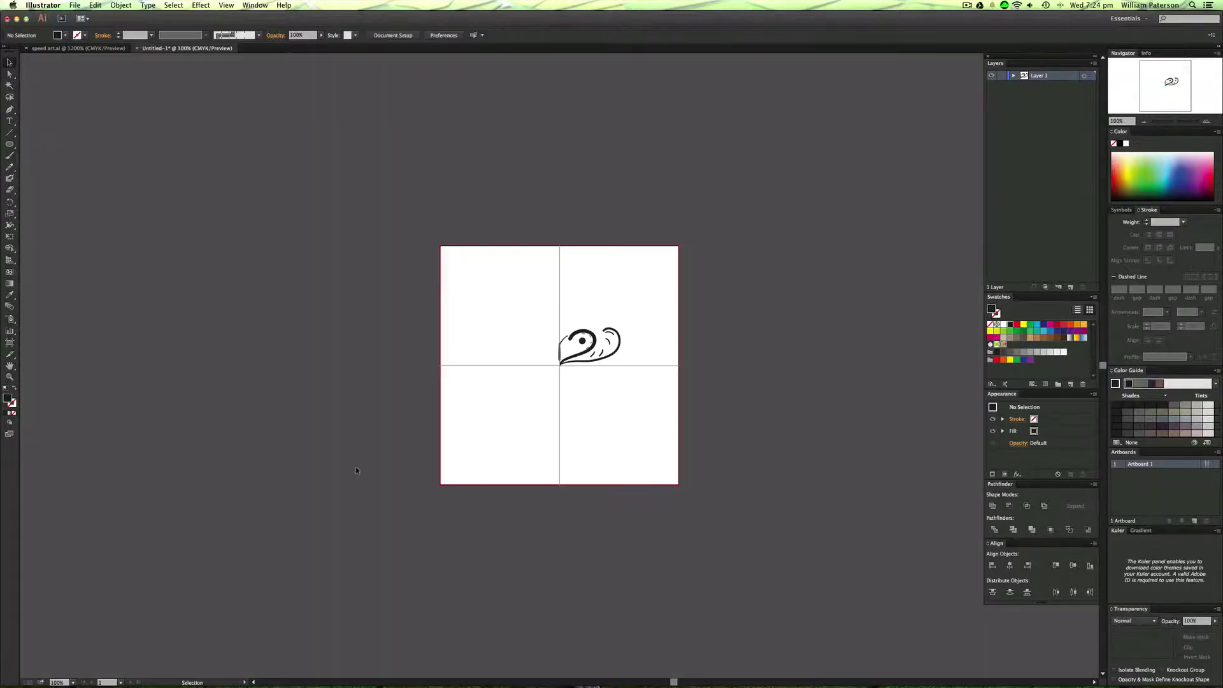
key(super+equal)
key(super+equal)
key(super+equal)
key(super+equal)
key(super+equal)
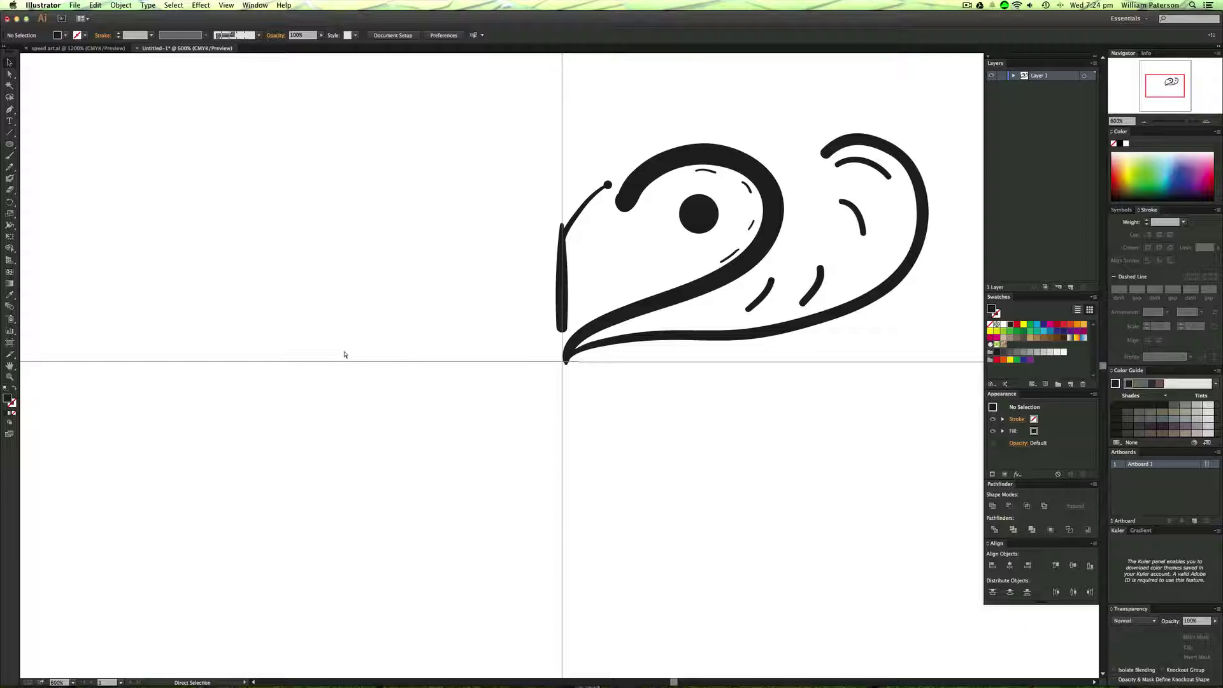
key(shift+b)
key(super+equal)
key(super+equal)
key(super+equal)
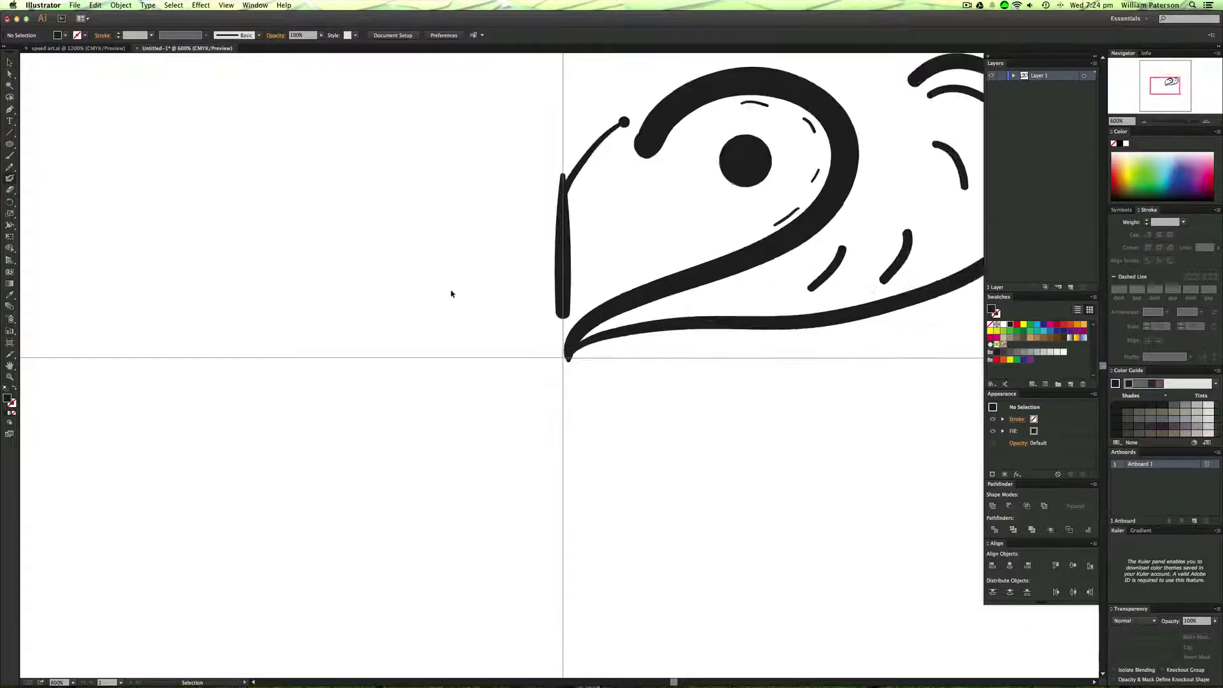
drag(451, 291, 289, 476)
drag(443, 226, 436, 261)
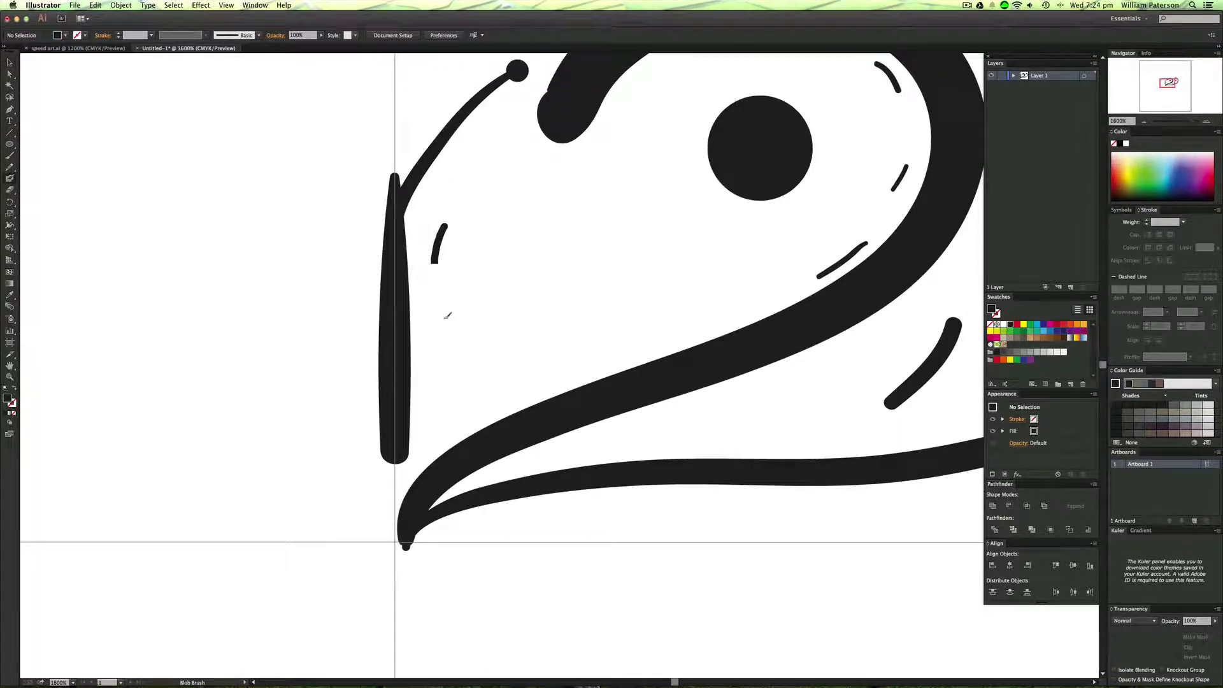
key(super+z)
mouse_move(411, 234)
mouse_down()
mouse_move(418, 280)
mouse_move(454, 314)
mouse_move(461, 378)
mouse_move(433, 447)
mouse_up()
key(super+z)
mouse_move(413, 223)
mouse_down()
mouse_move(455, 186)
mouse_move(486, 264)
mouse_move(451, 410)
mouse_move(420, 457)
mouse_up()
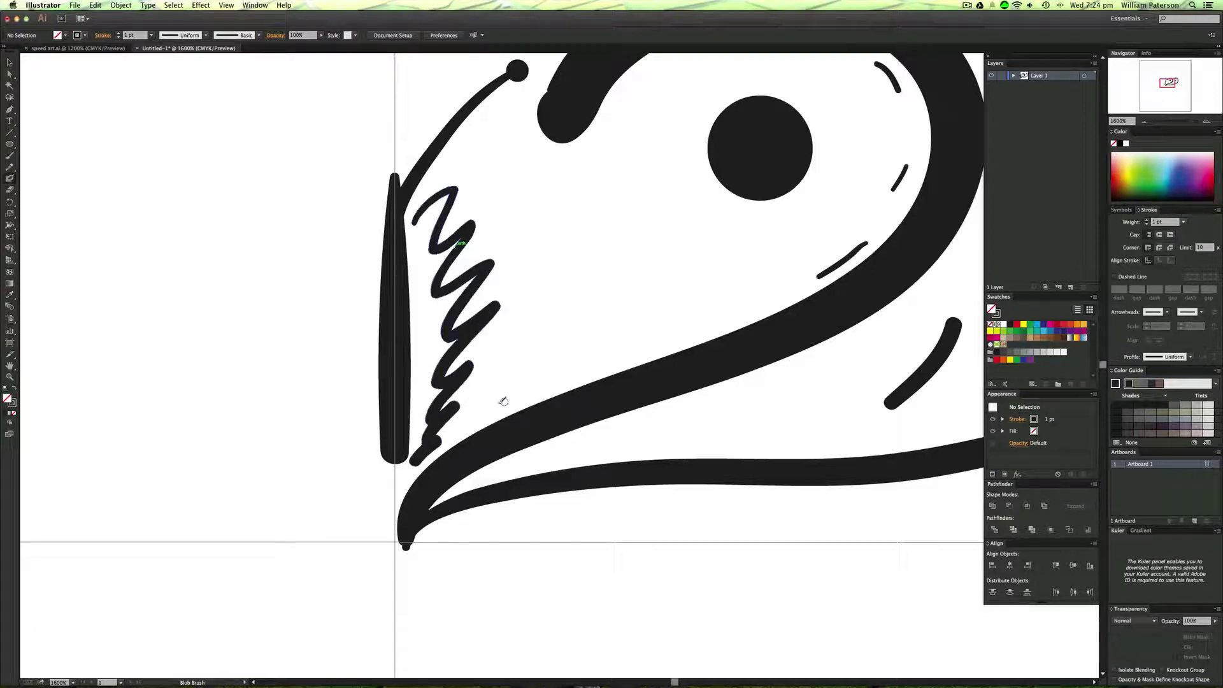
Step: Paint two more zigzag lines between the first zigzag and the filled dot inside the main curl
mouse_move(485, 409)
mouse_down()
mouse_move(538, 352)
mouse_move(576, 250)
mouse_move(496, 174)
mouse_move(468, 122)
mouse_up()
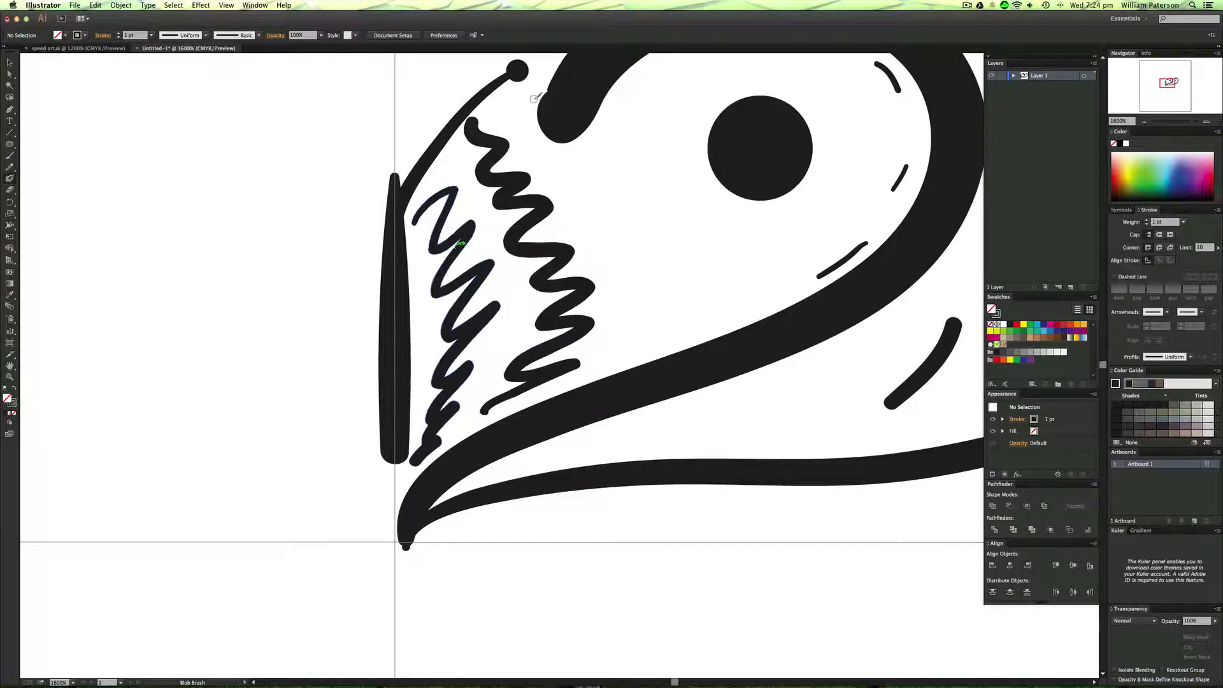
mouse_move(614, 145)
mouse_down()
mouse_move(725, 314)
mouse_move(652, 340)
mouse_up()
key(super+1)
Step: Select every shape of the quarter motif and group them
key(v)
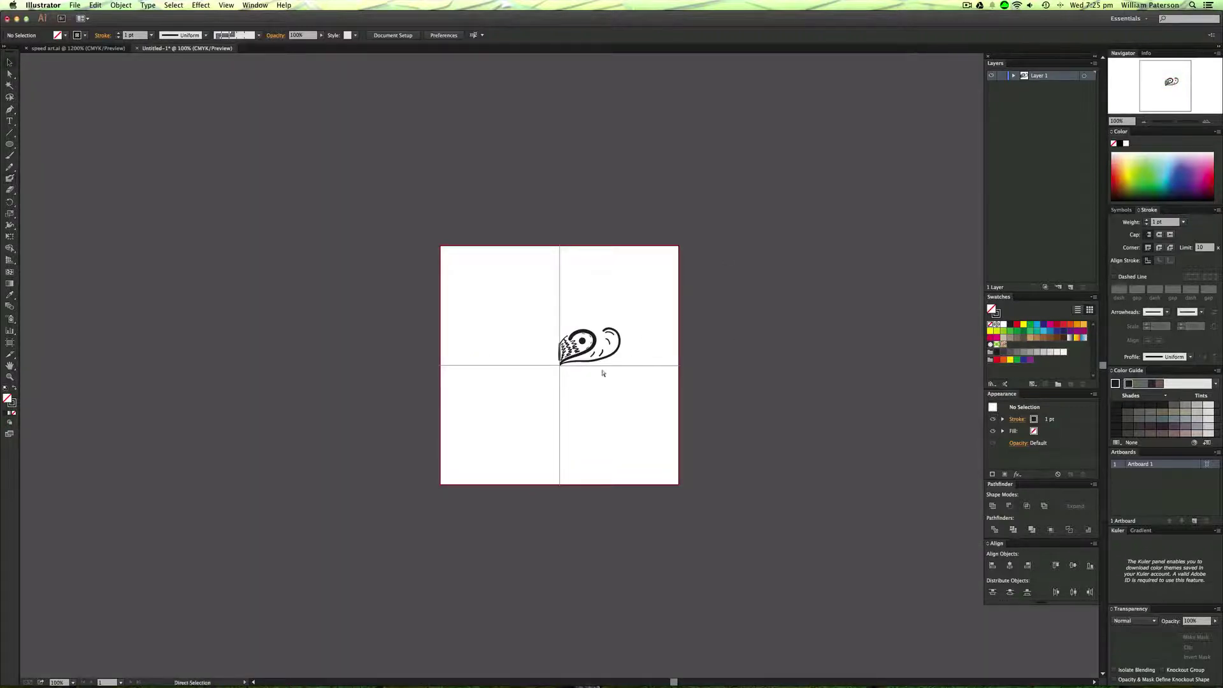
key(super+equal)
key(super+equal)
key(super+equal)
drag(851, 183, 380, 356)
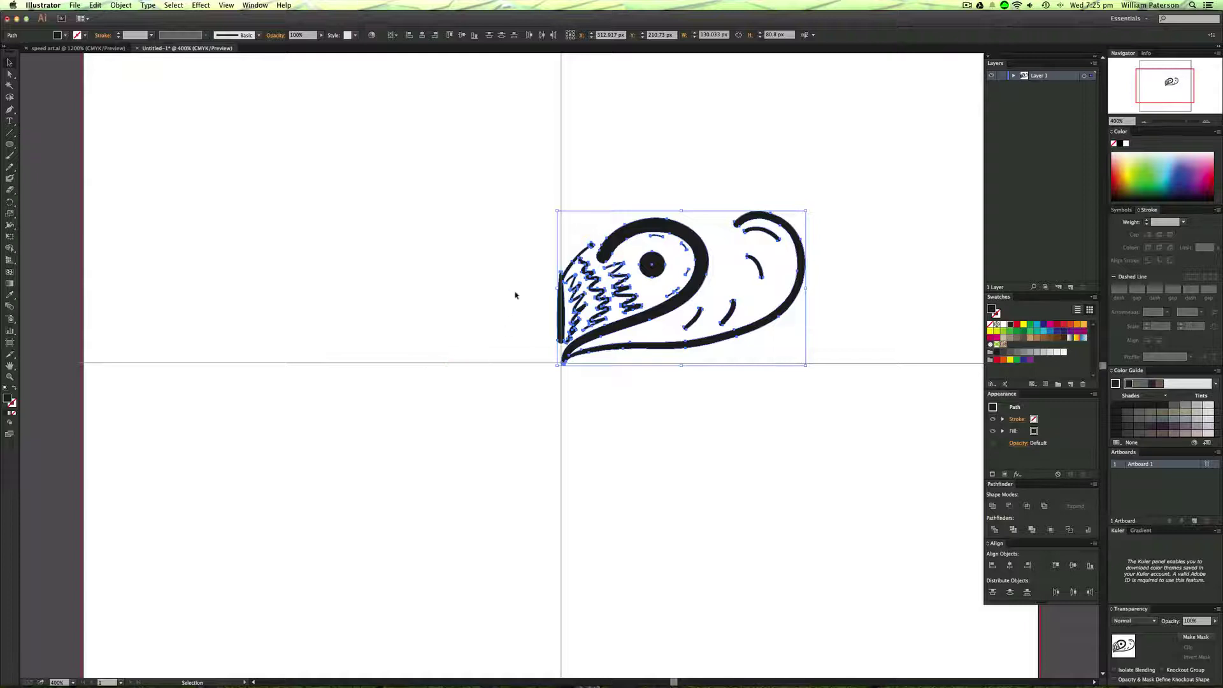
click(858, 268)
key(a)
mouse_move(891, 170)
mouse_down()
mouse_move(663, 293)
mouse_move(373, 411)
mouse_up()
key(super+g)
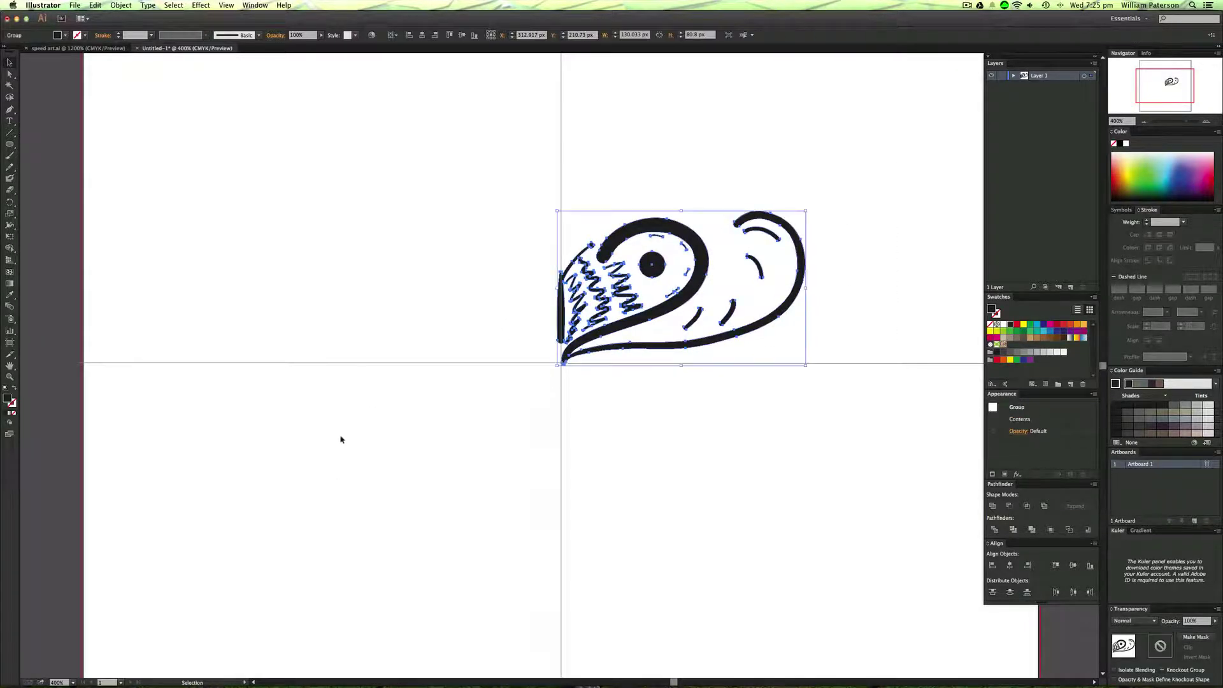
Step: Reflect a copy of the grouped quarter motif across the vertical axis, using the intersection of the centre guides as the origin
drag(518, 428, 532, 455)
drag(861, 180, 391, 428)
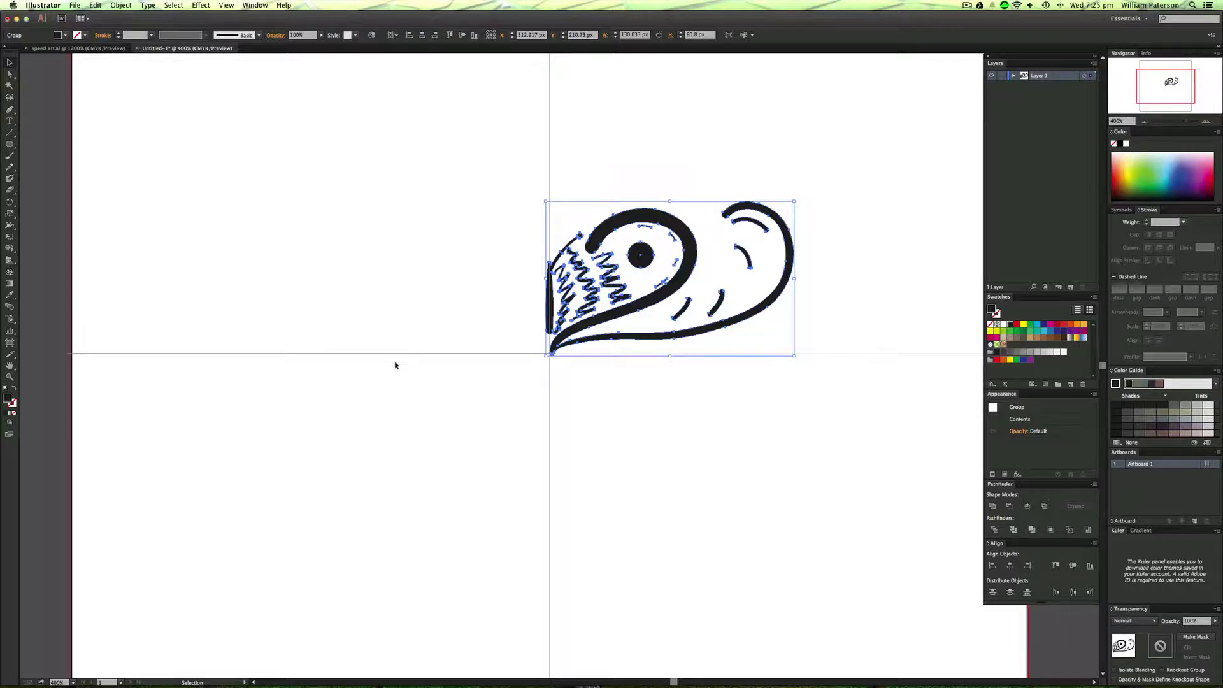
key(o)
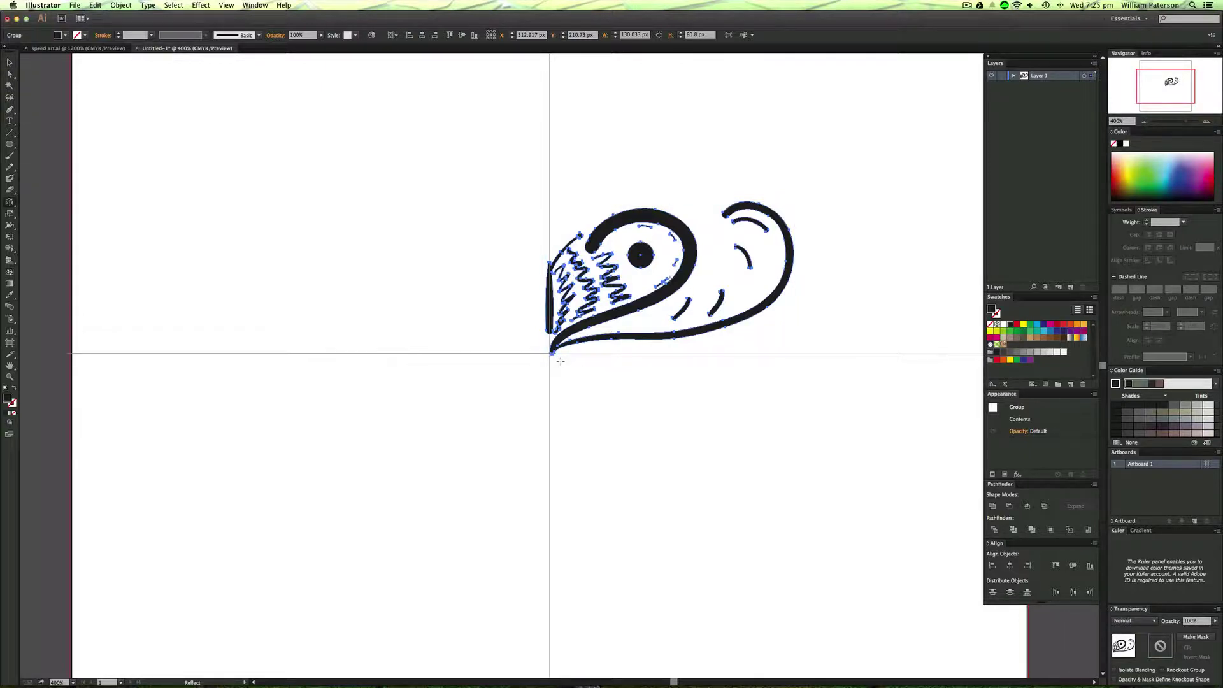
key(super+equal)
key(super+equal)
key(super+equal)
key(super+equal)
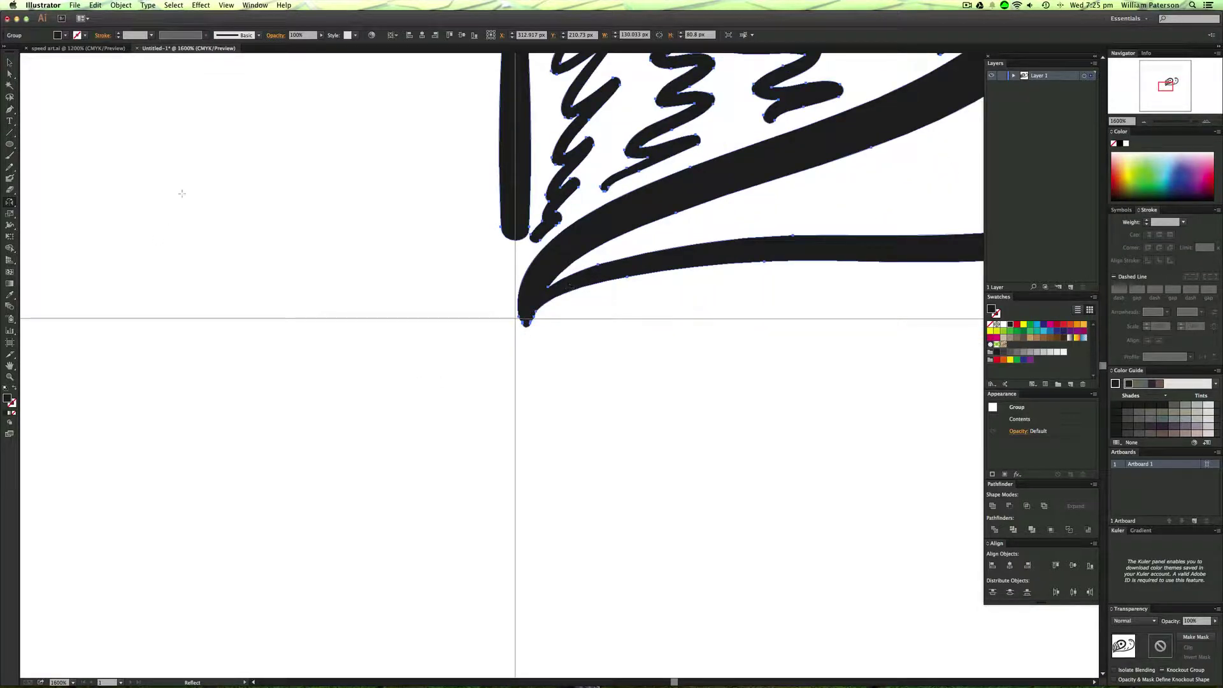
click(226, 5)
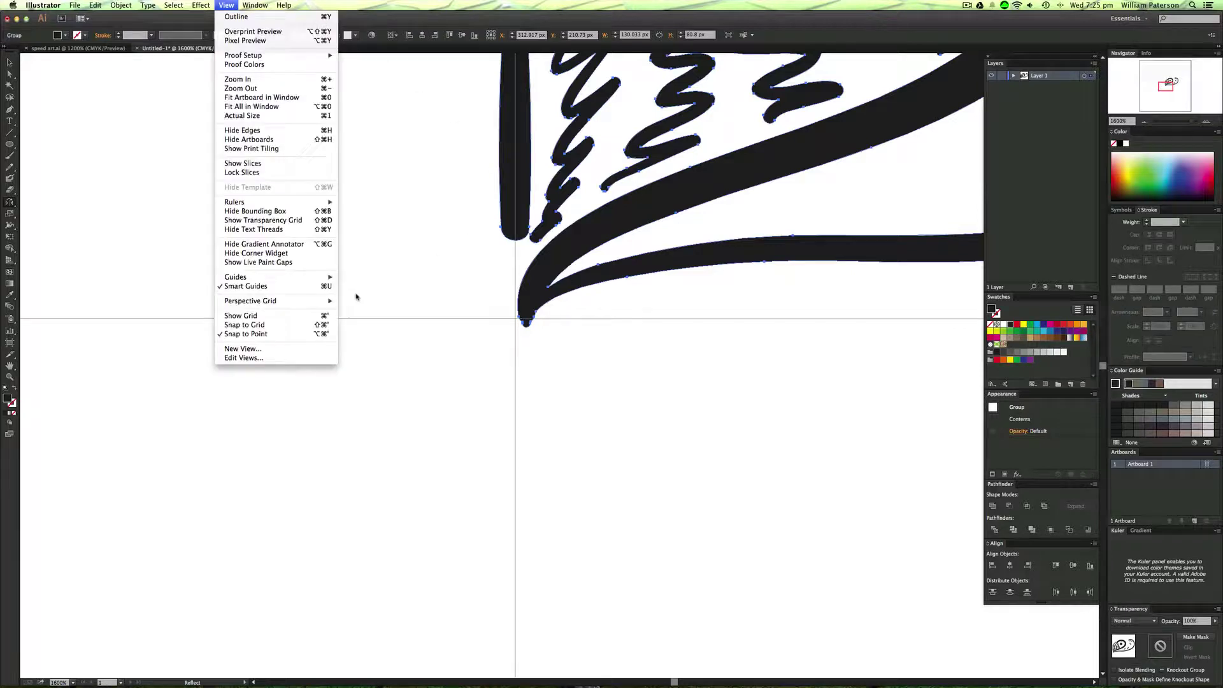
click(594, 414)
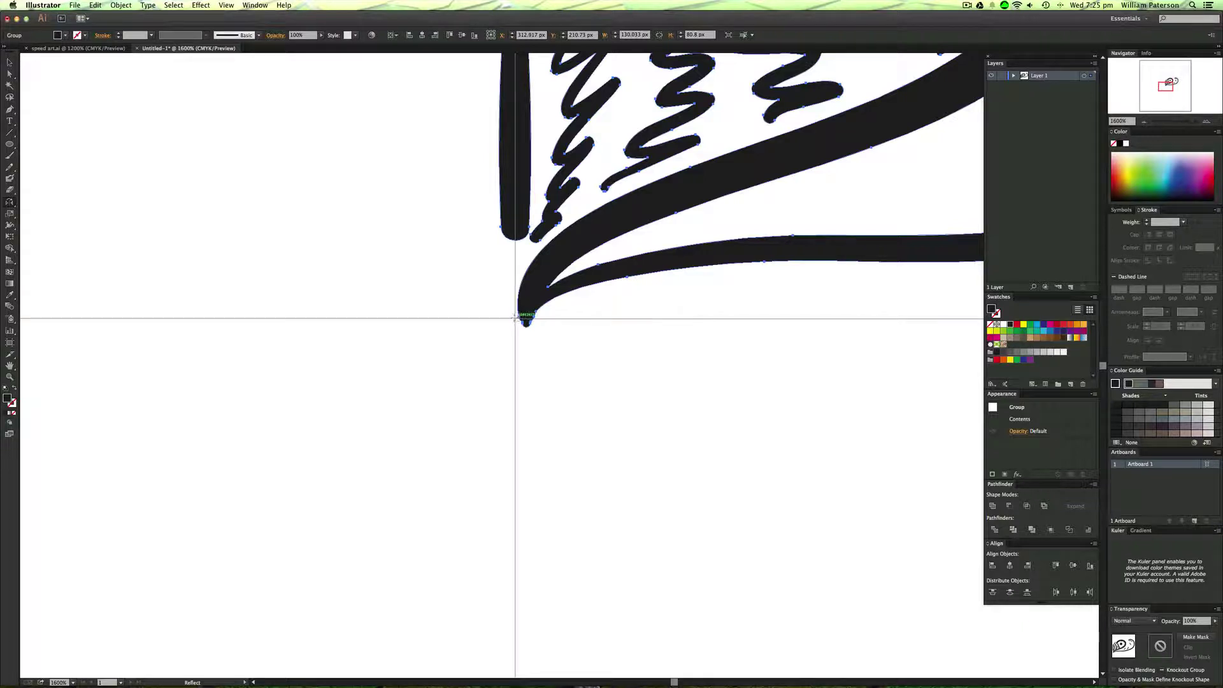
alt+click(516, 316)
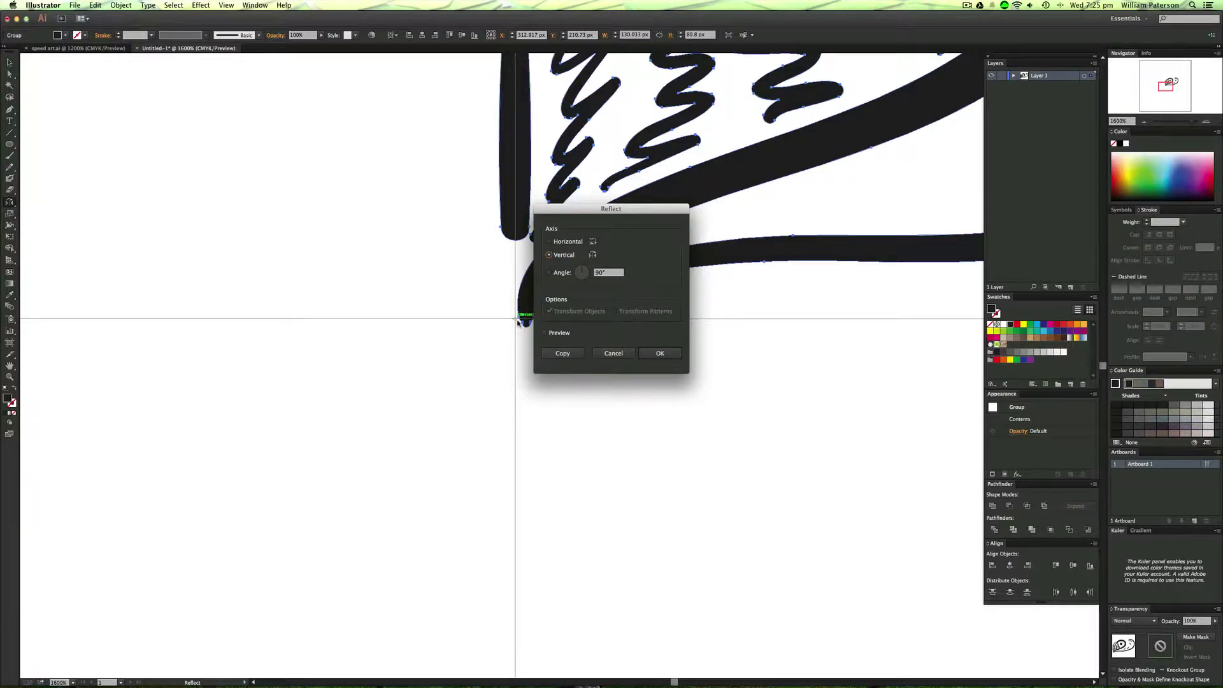
click(545, 332)
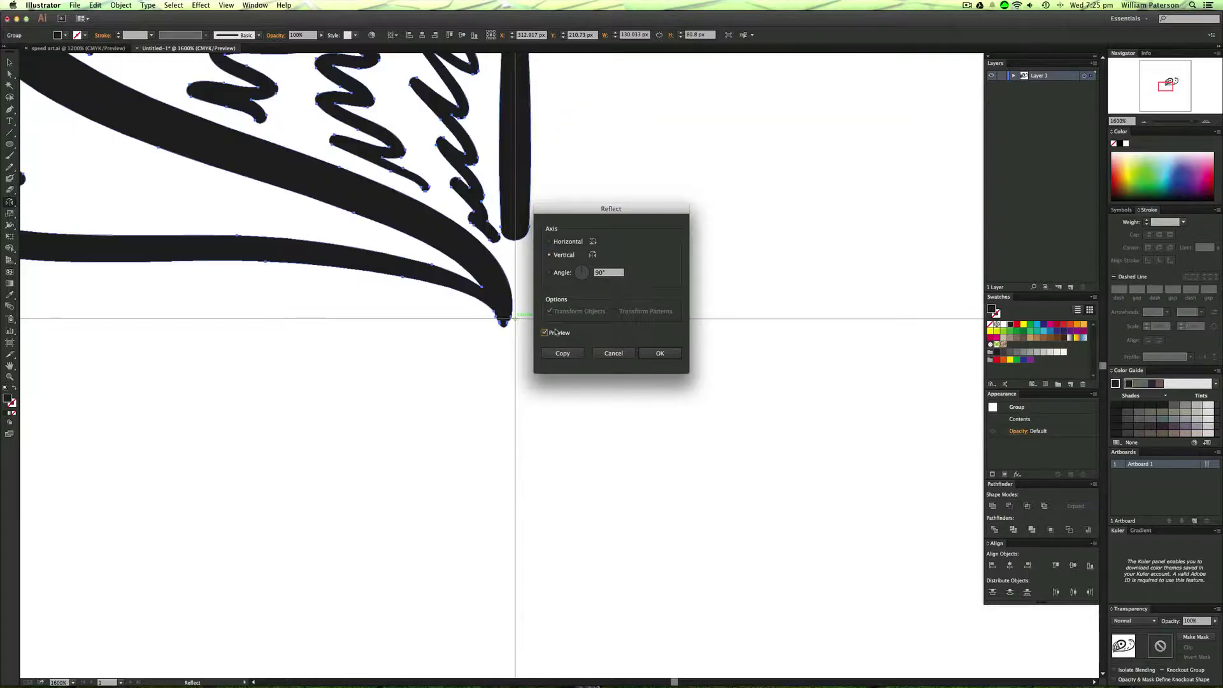
click(561, 355)
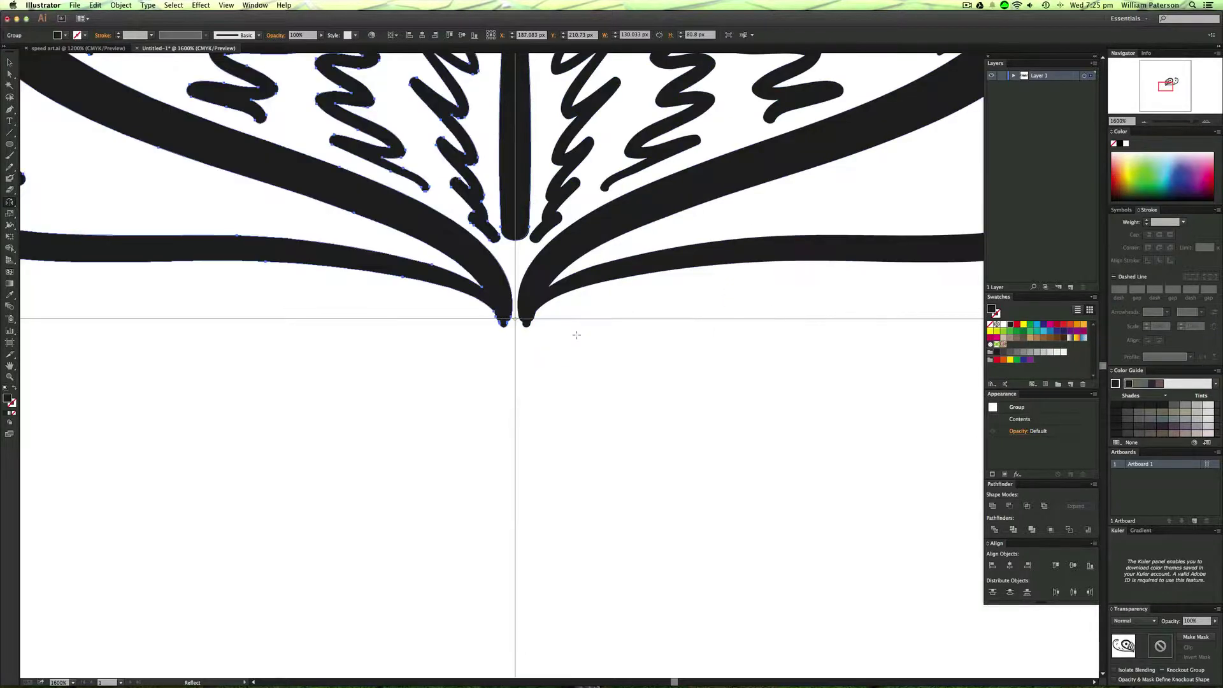
key(v)
key(super+minus)
key(super+minus)
key(super+minus)
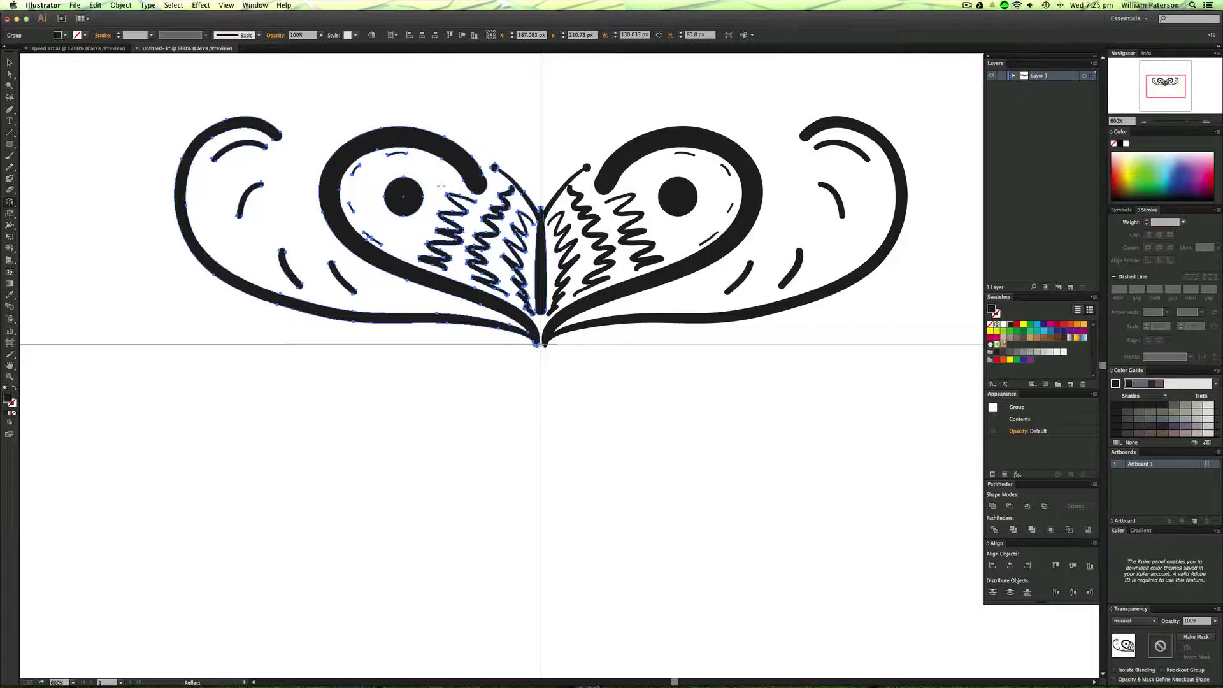
click(642, 444)
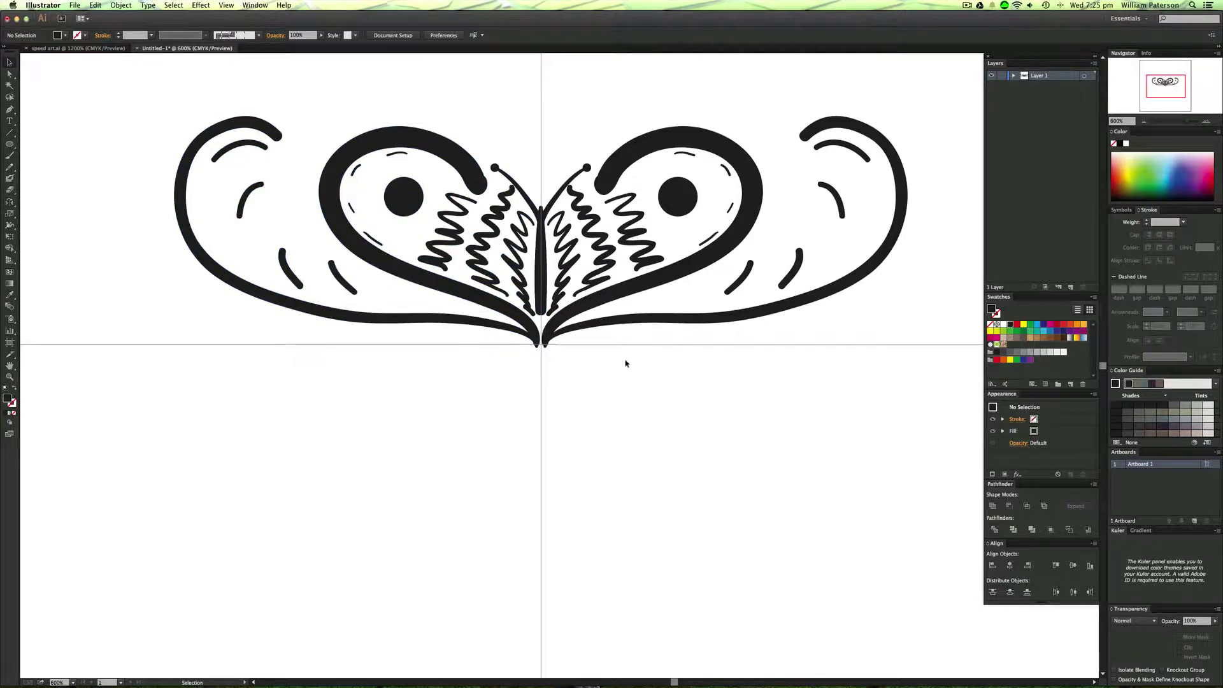
Step: Select both upper motif groups and reflect a copy across the horizontal axis about the intersection of the centre guides
drag(591, 412, 458, 325)
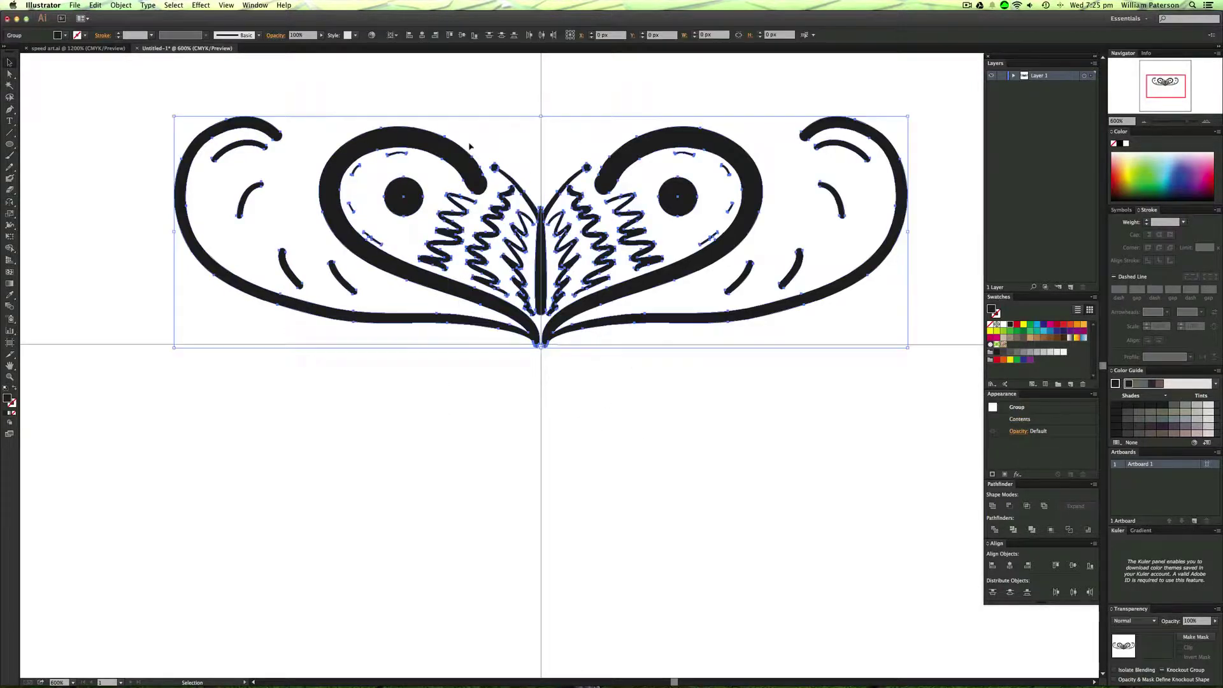
key(a)
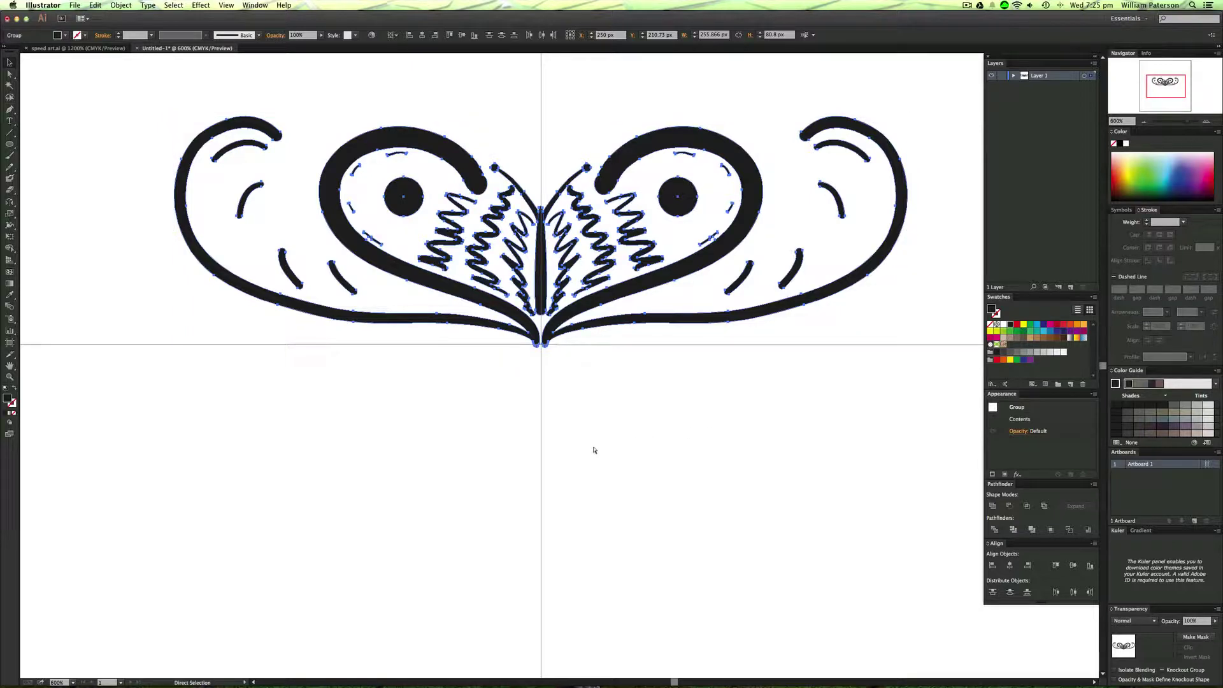
key(v)
key(super+equal)
key(super+equal)
key(super+equal)
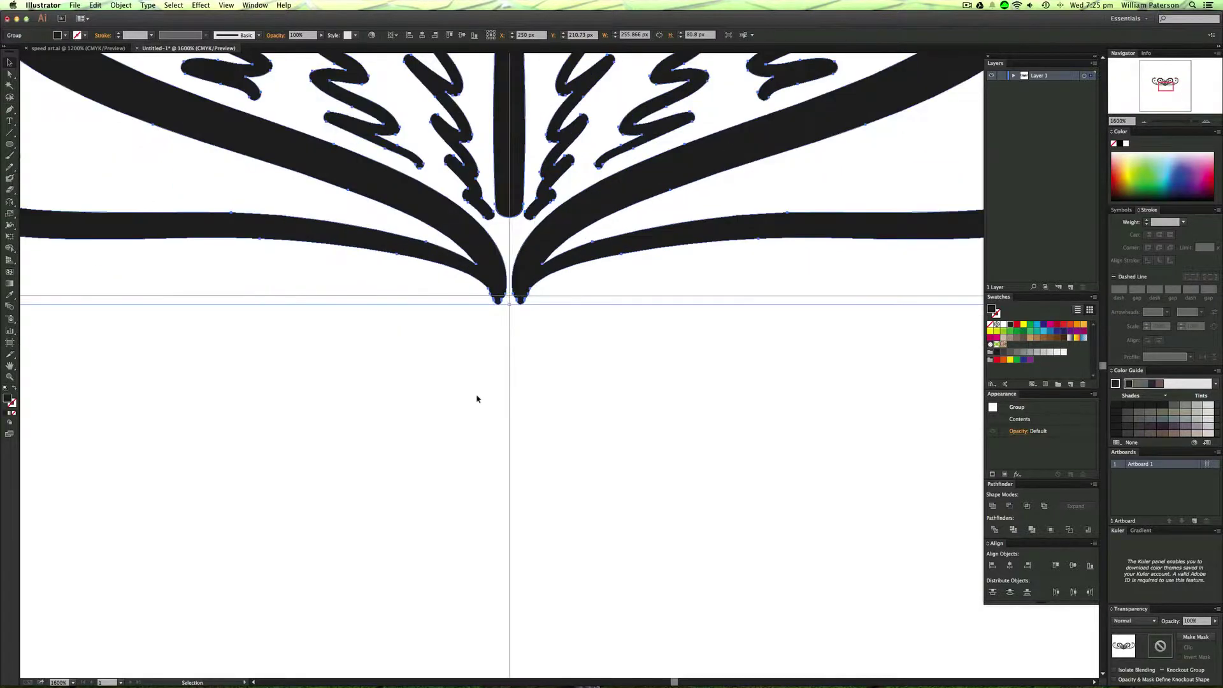
key(o)
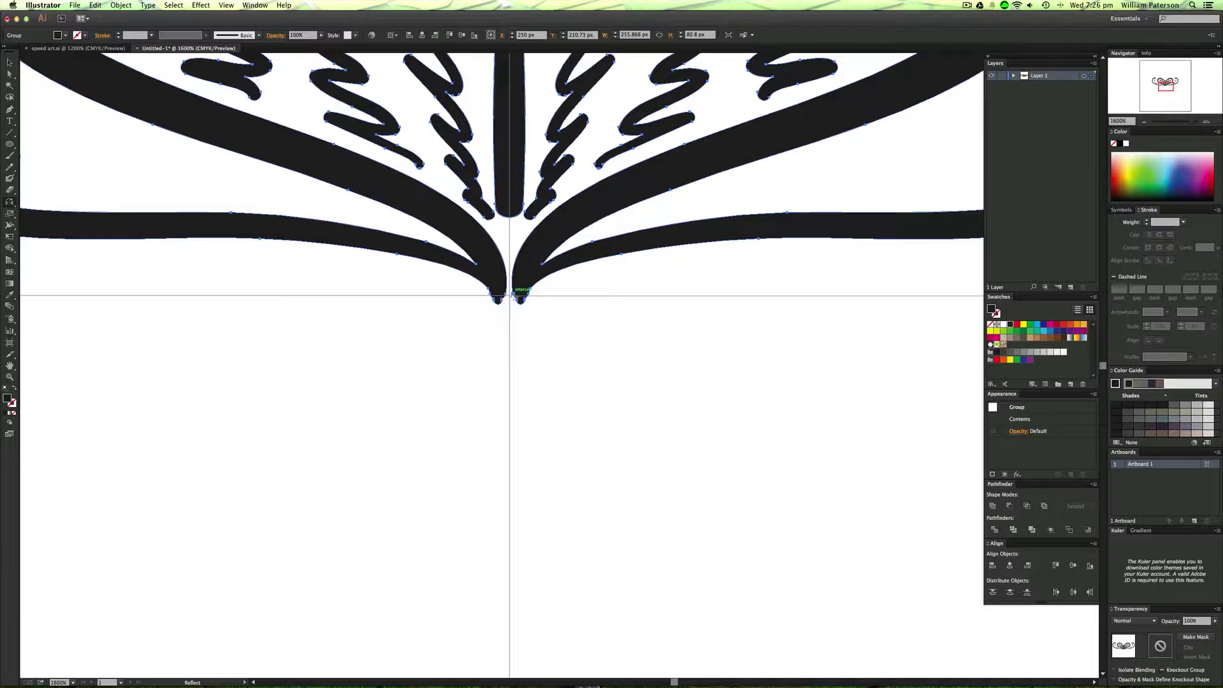
alt+click(510, 294)
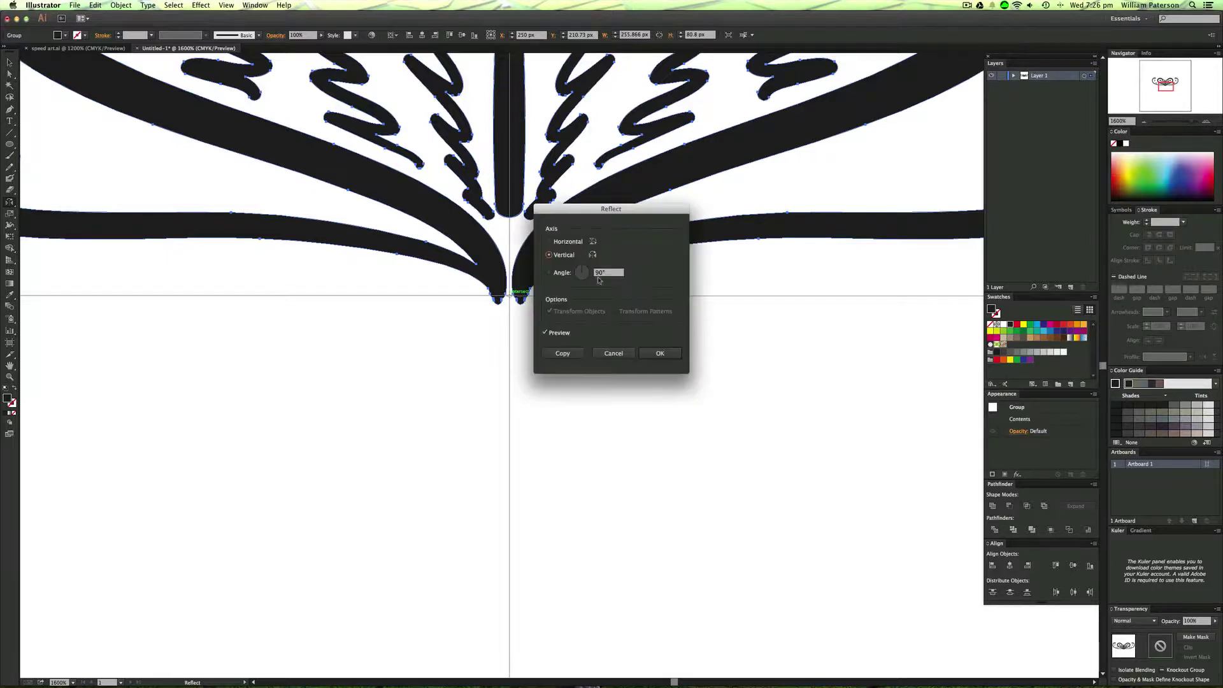
click(550, 242)
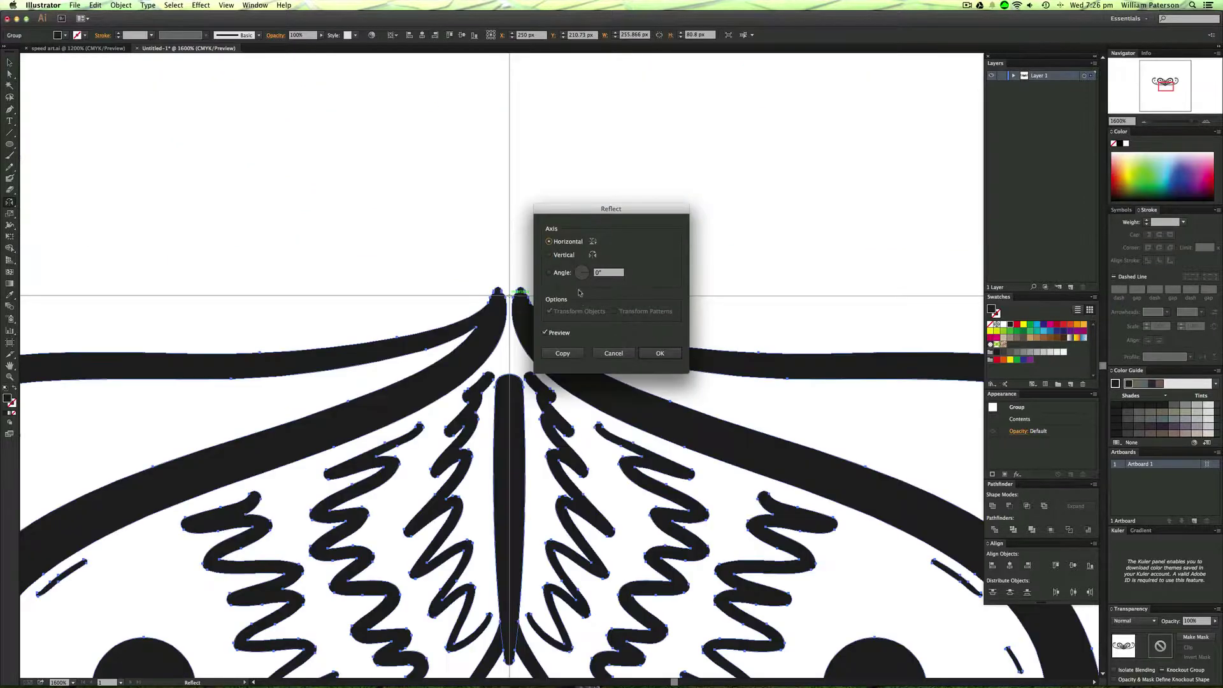
click(563, 353)
key(super+1)
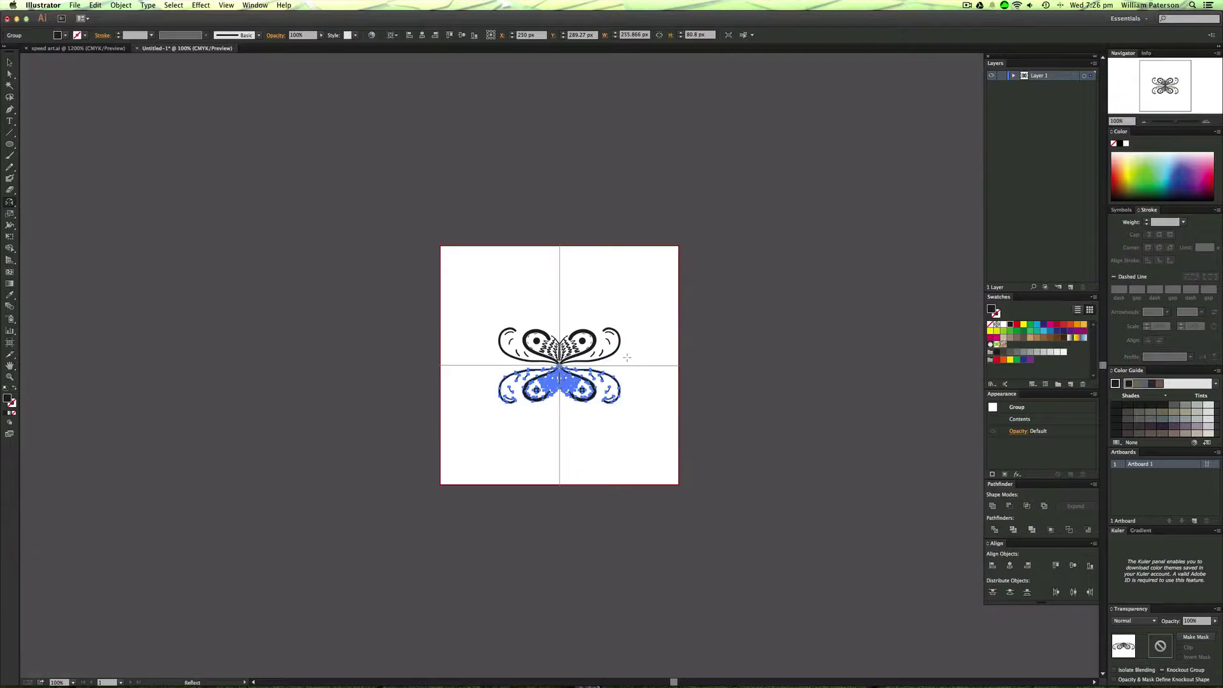
click(697, 310)
Step: Examine the mirrored ornament up close where the four motifs meet at the centre
key(super+plus)
key(super+plus)
key(super+plus)
key(super+plus)
key(super+plus)
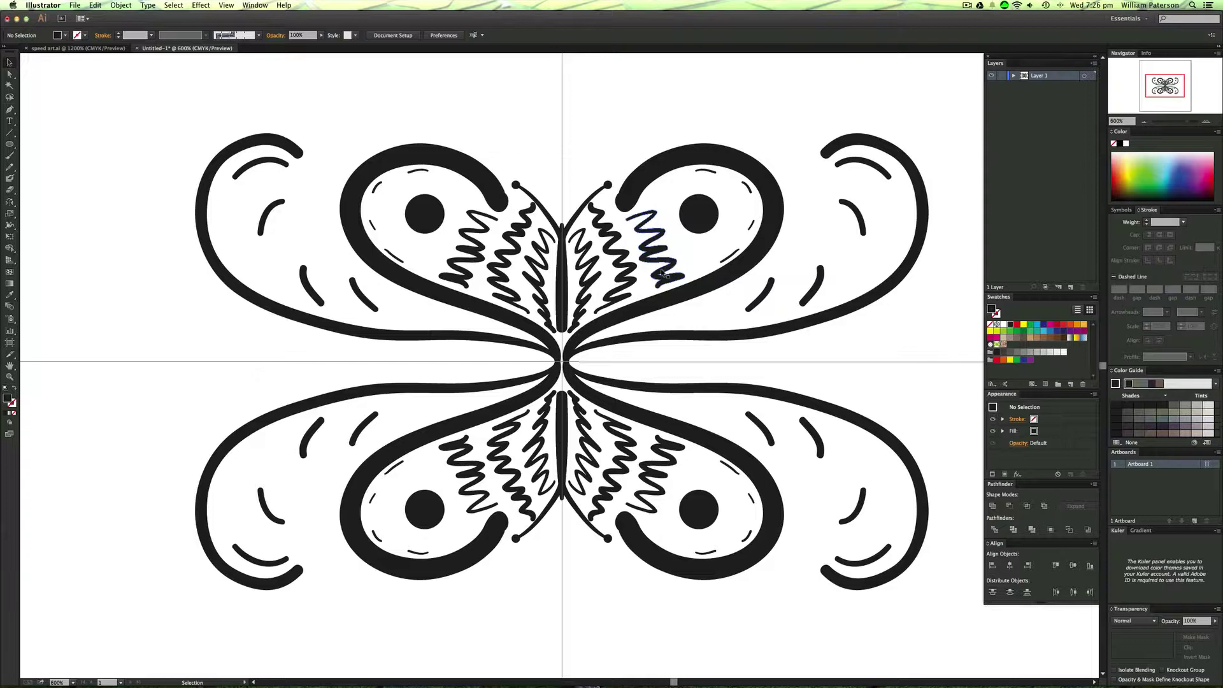
key(super+equal)
key(super+equal)
key(super+equal)
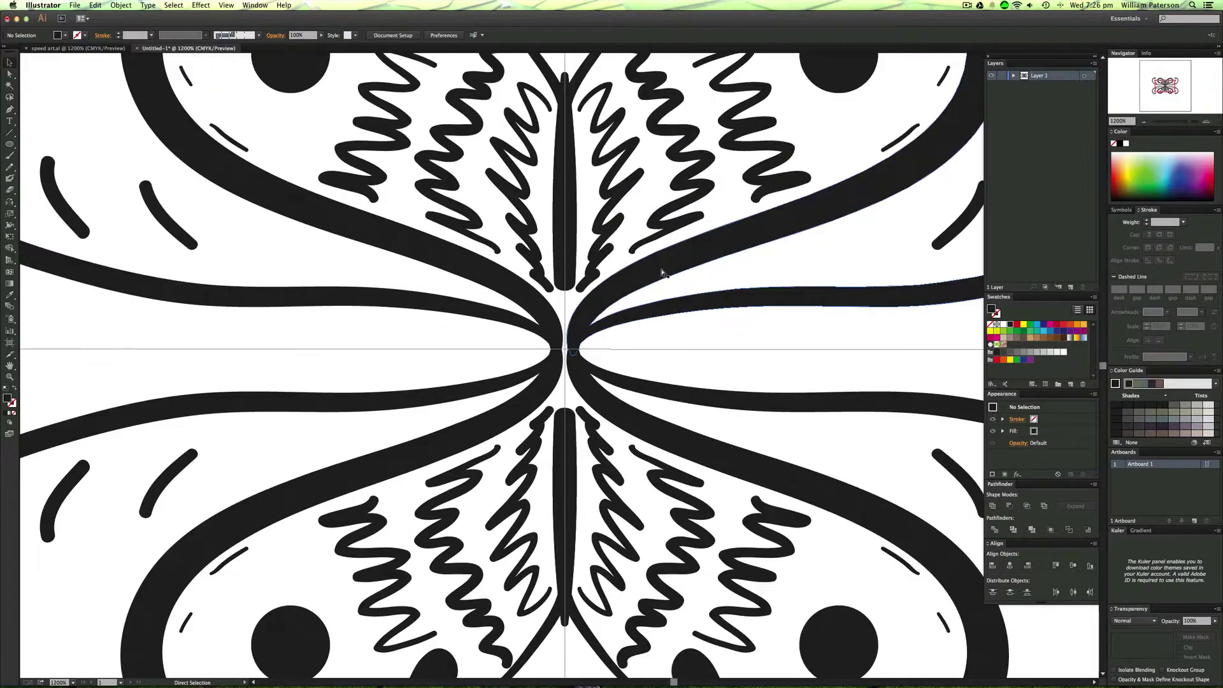
Step: Try several thin Blob Brush strokes along the horizontal guide between the two left-hand motifs, undoing each attempt
key(shift+b)
drag(83, 377, 298, 331)
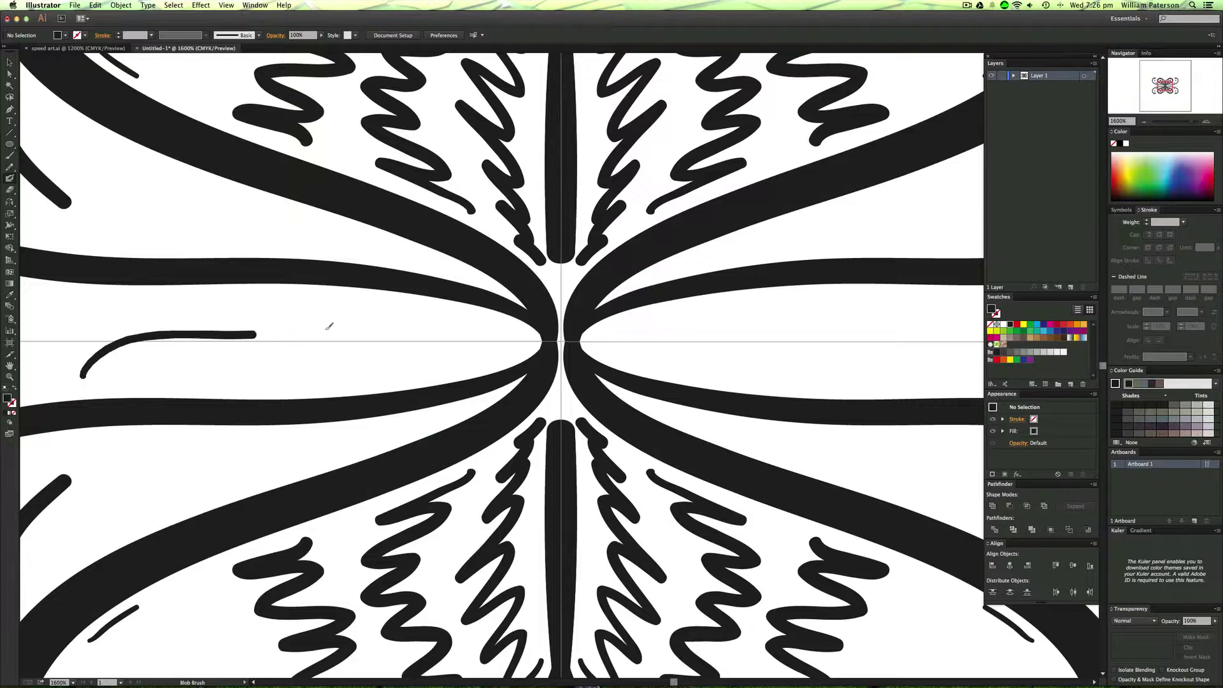
key(super+z)
mouse_move(82, 391)
mouse_down()
mouse_move(243, 347)
mouse_move(449, 367)
mouse_move(423, 375)
mouse_up()
key(super+z)
mouse_move(122, 351)
mouse_down()
mouse_move(348, 340)
mouse_move(390, 324)
mouse_up()
key(super+z)
mouse_move(102, 388)
mouse_down()
mouse_move(118, 362)
mouse_move(289, 385)
mouse_move(370, 329)
mouse_move(508, 359)
mouse_up()
key(super+z)
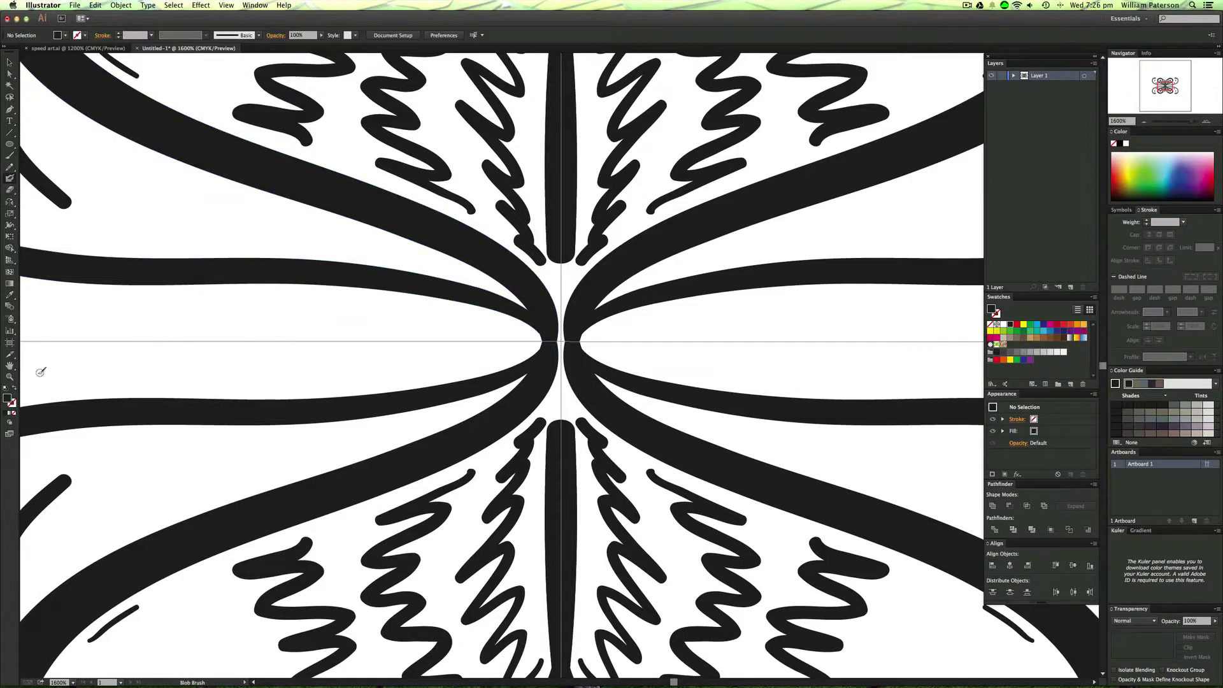
Step: Paint a thin wavy line with a hooked inner end between the left motifs and reflect a copy across the vertical axis through the centre
mouse_move(37, 389)
mouse_down()
mouse_move(174, 341)
mouse_move(383, 312)
mouse_up()
key(v)
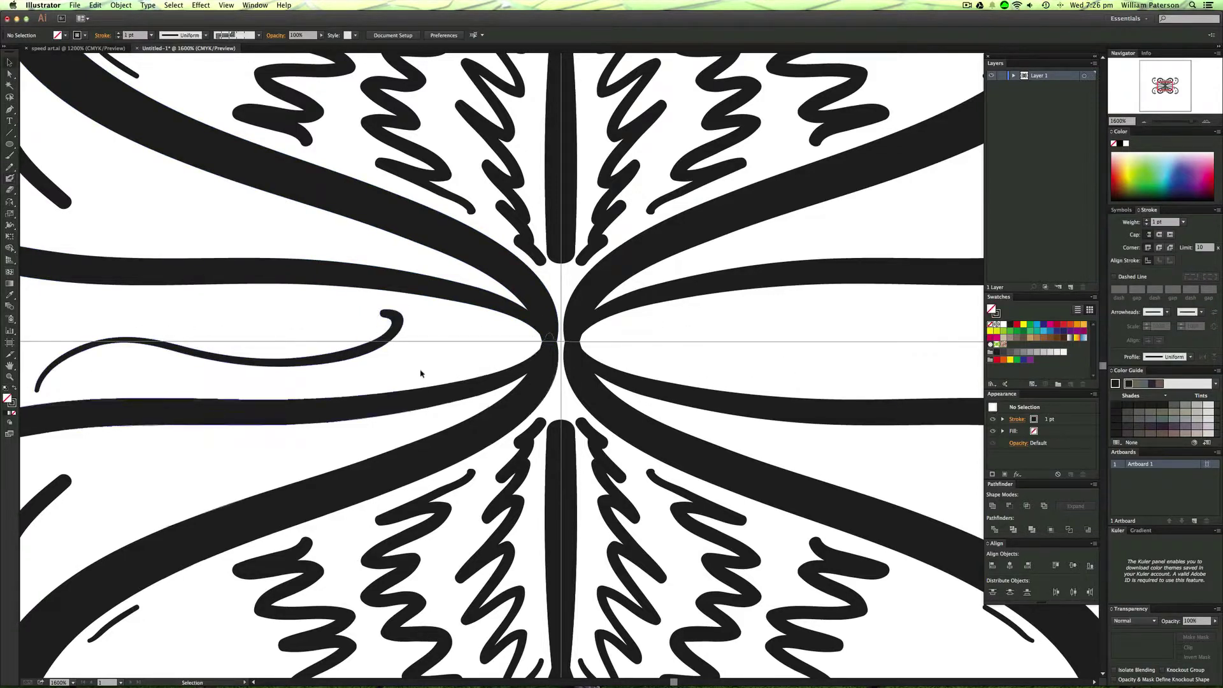
drag(421, 372, 35, 333)
key(o)
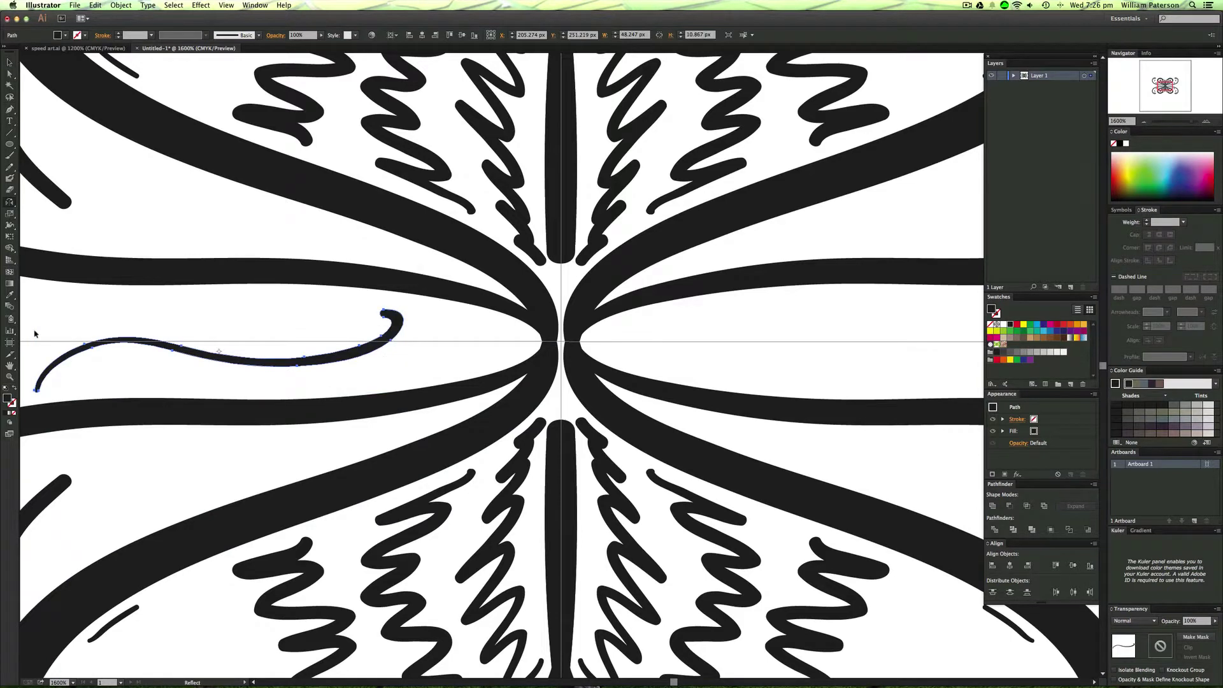
alt+click(549, 341)
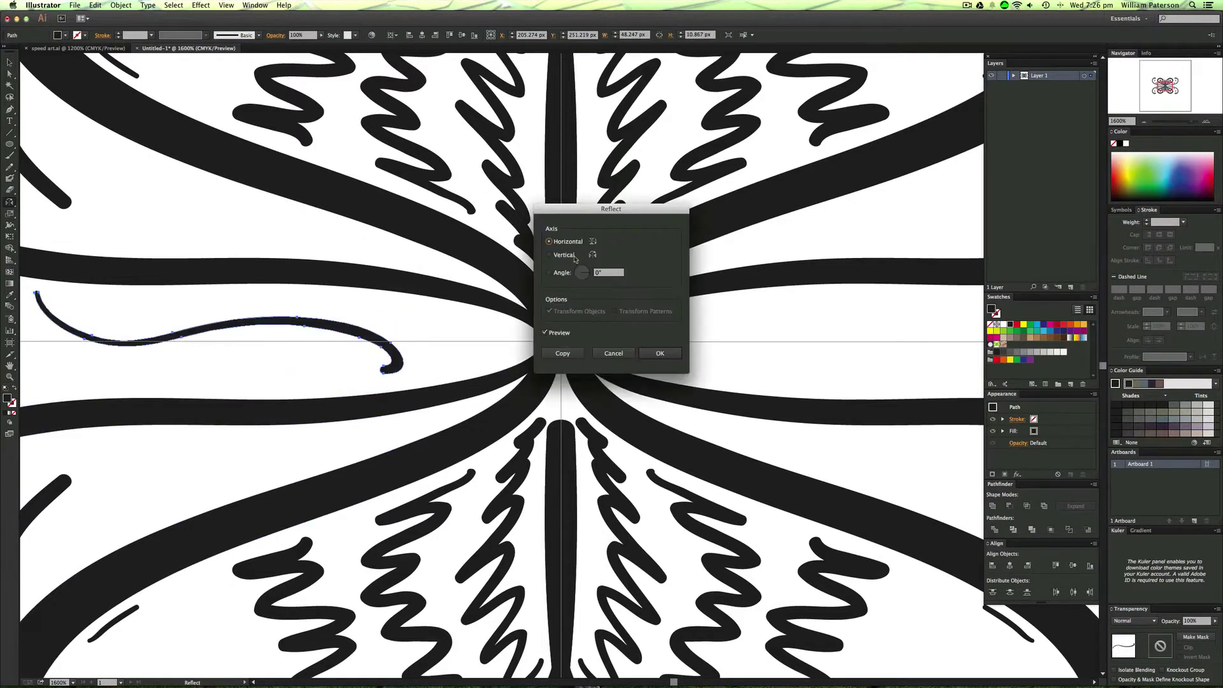
click(548, 255)
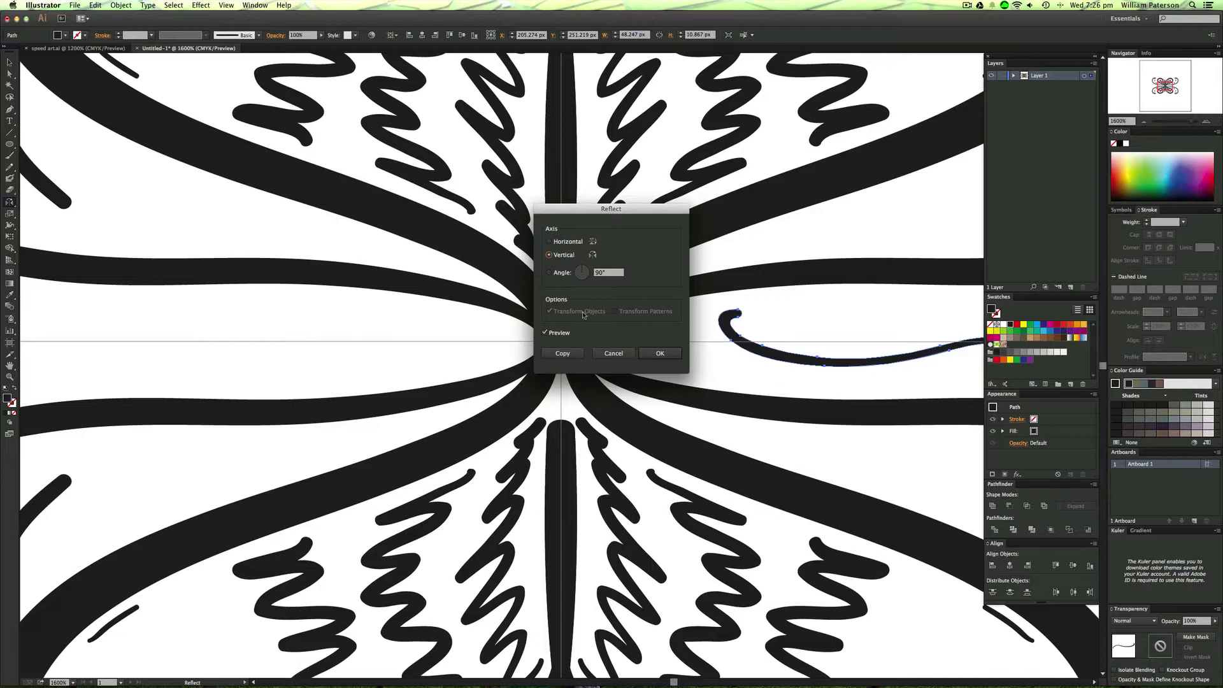
click(562, 353)
click(708, 376)
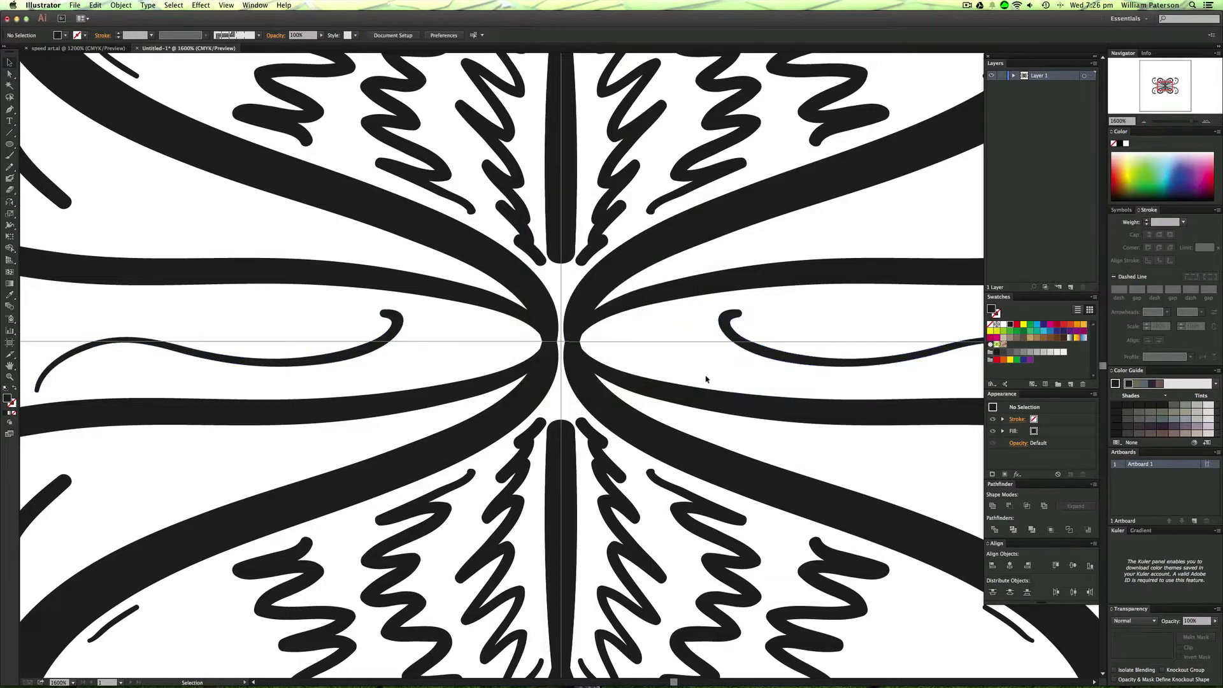
Step: Hide the guides so the whole ornament can be viewed on the clean artboard
key(super+1)
key(super+plus)
key(super+plus)
key(super+plus)
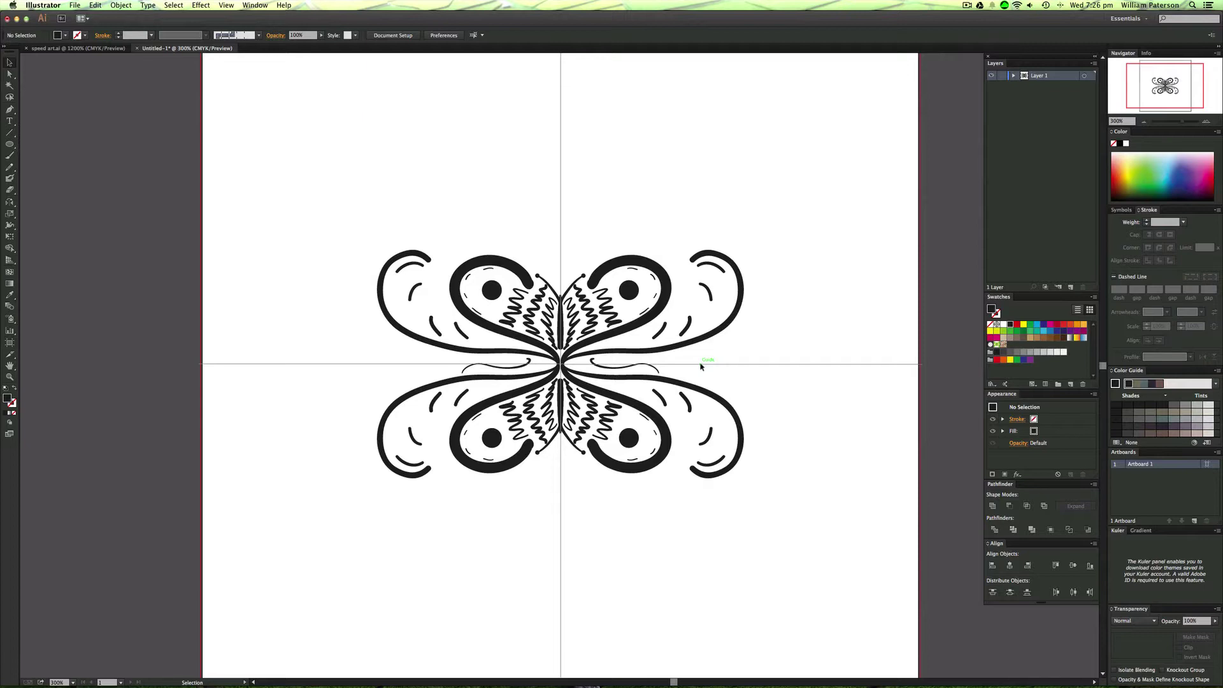
key(super+semicolon)
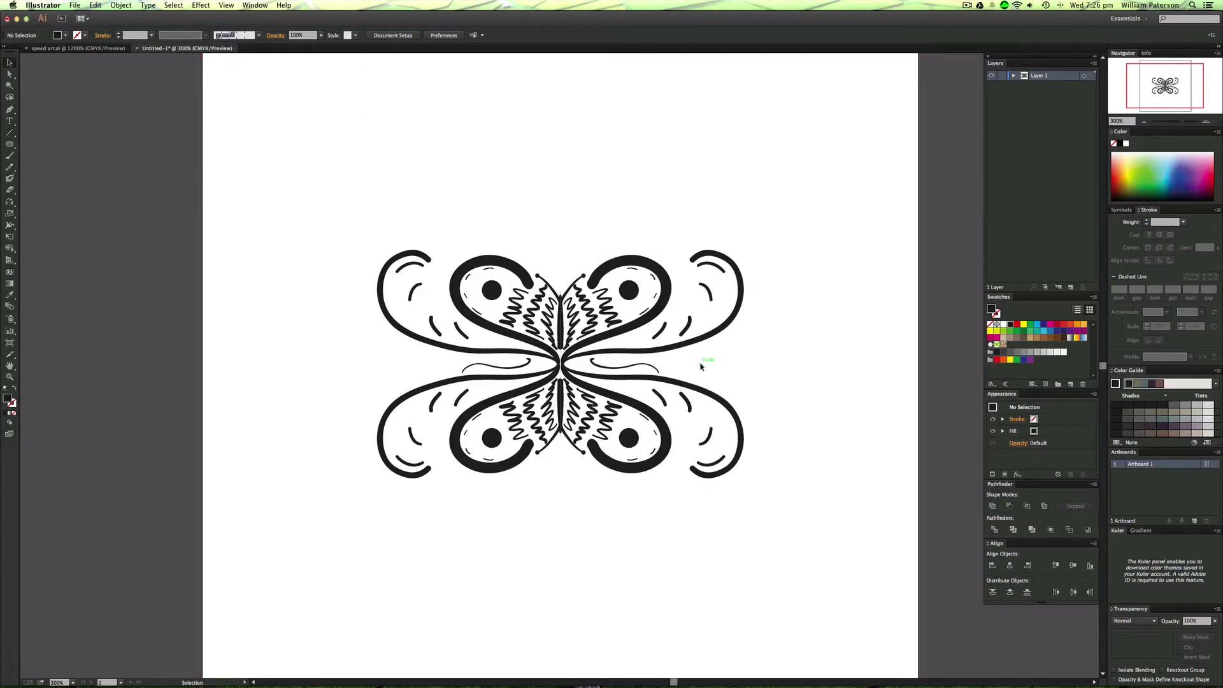